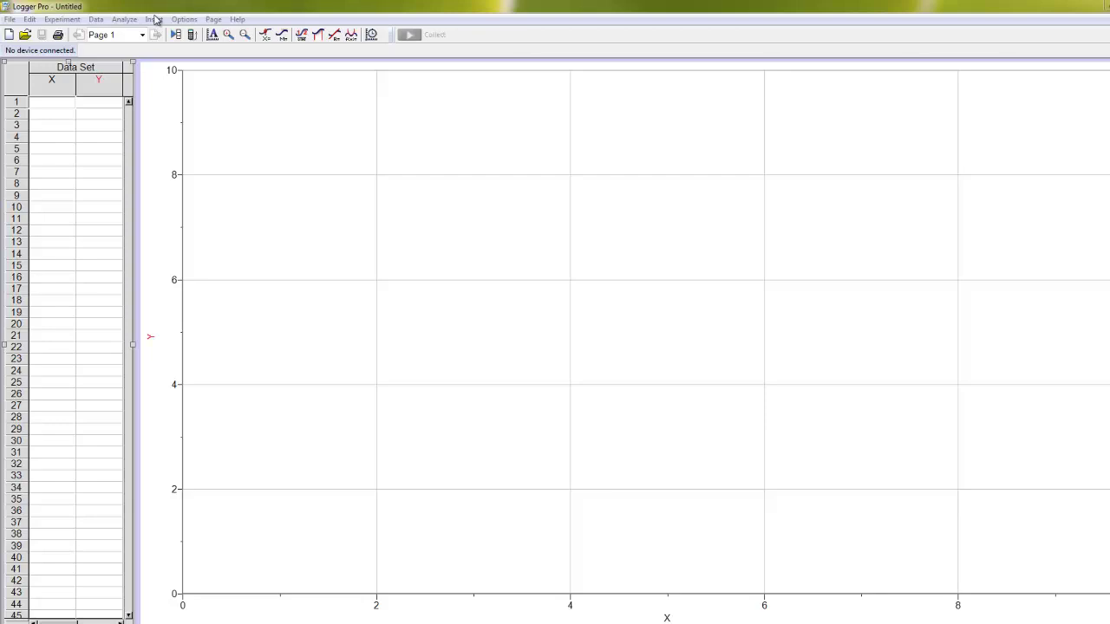
- Insert the balldrop movie from the PH 115 Chapter 8 folder and move it higher on the page
click(154, 19)
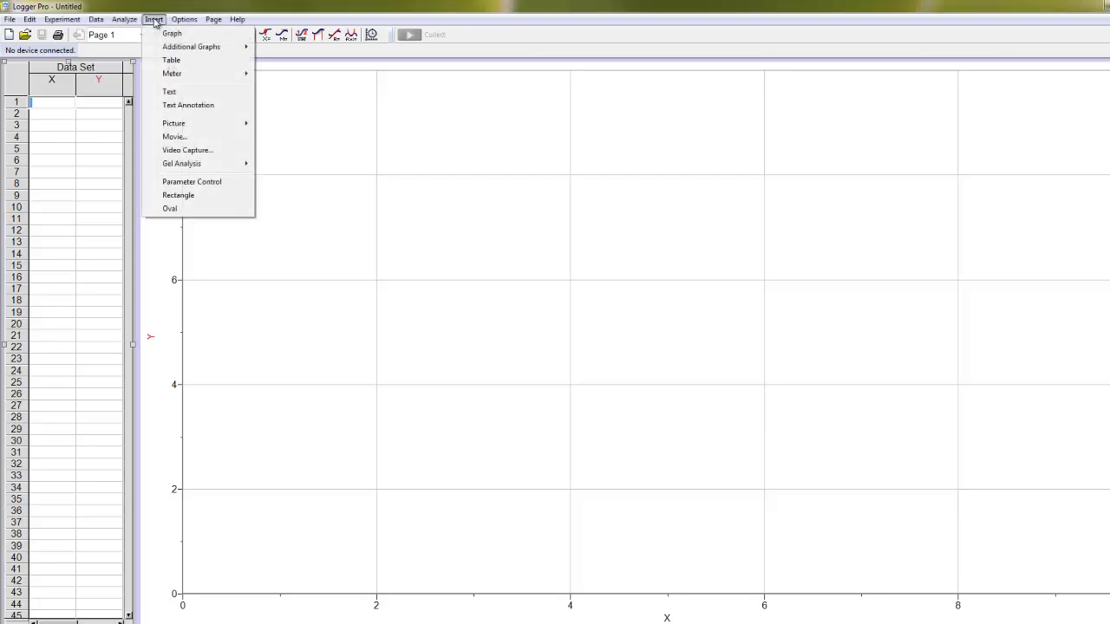
click(173, 136)
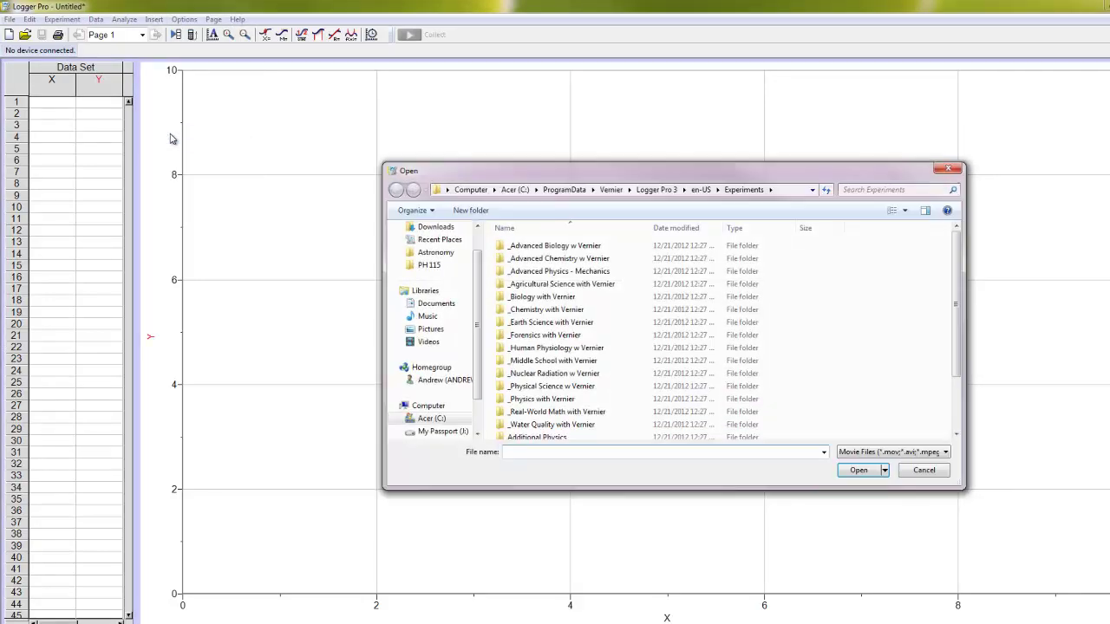
click(429, 265)
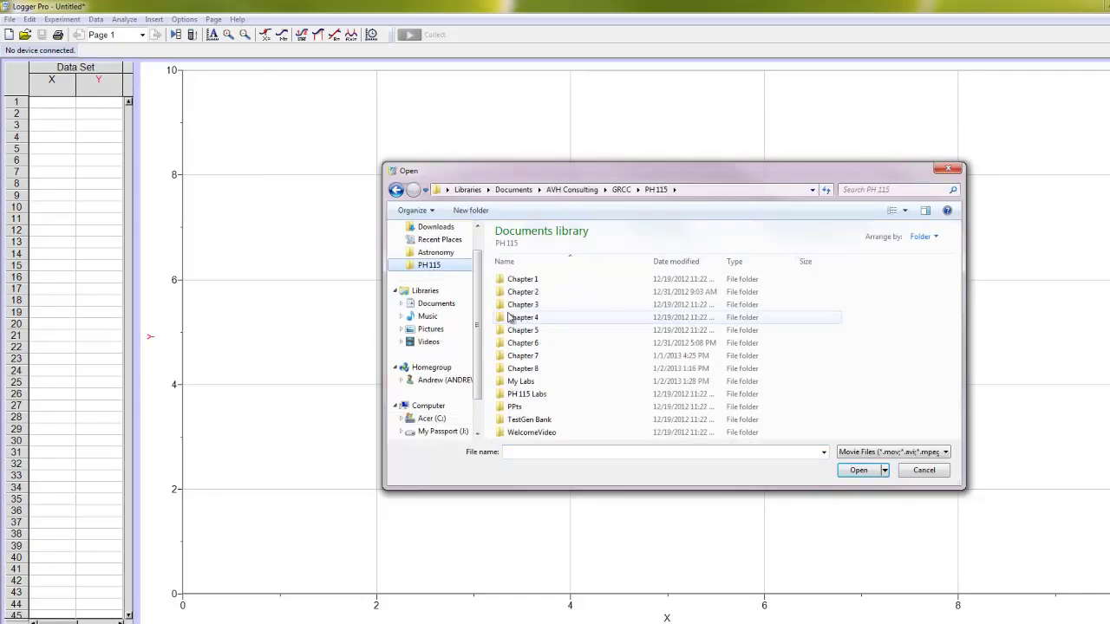
double_click(522, 368)
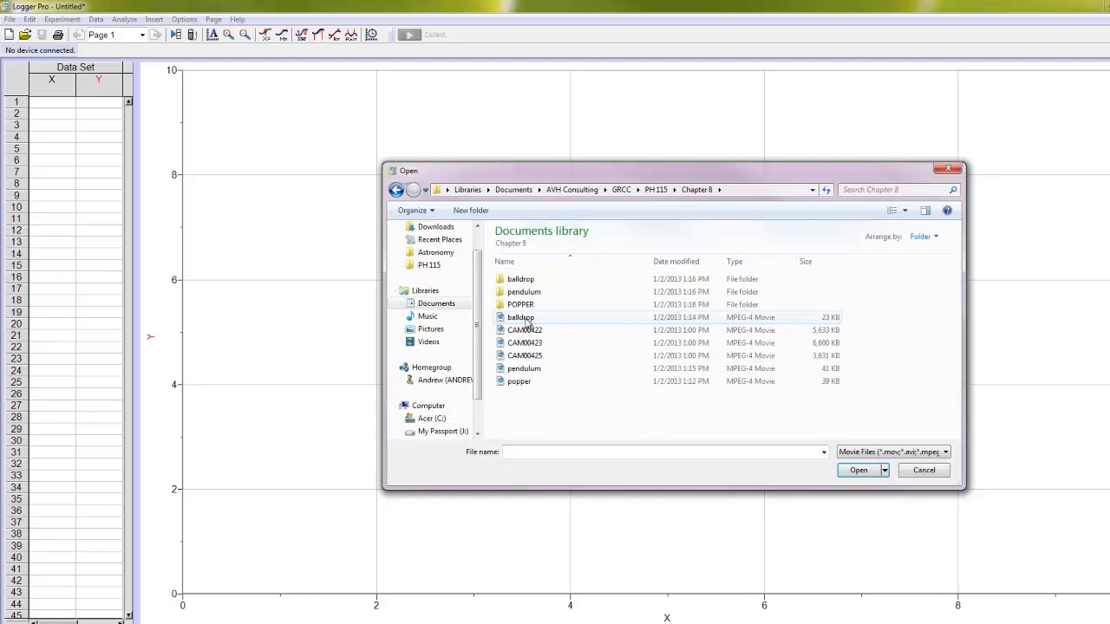
double_click(522, 317)
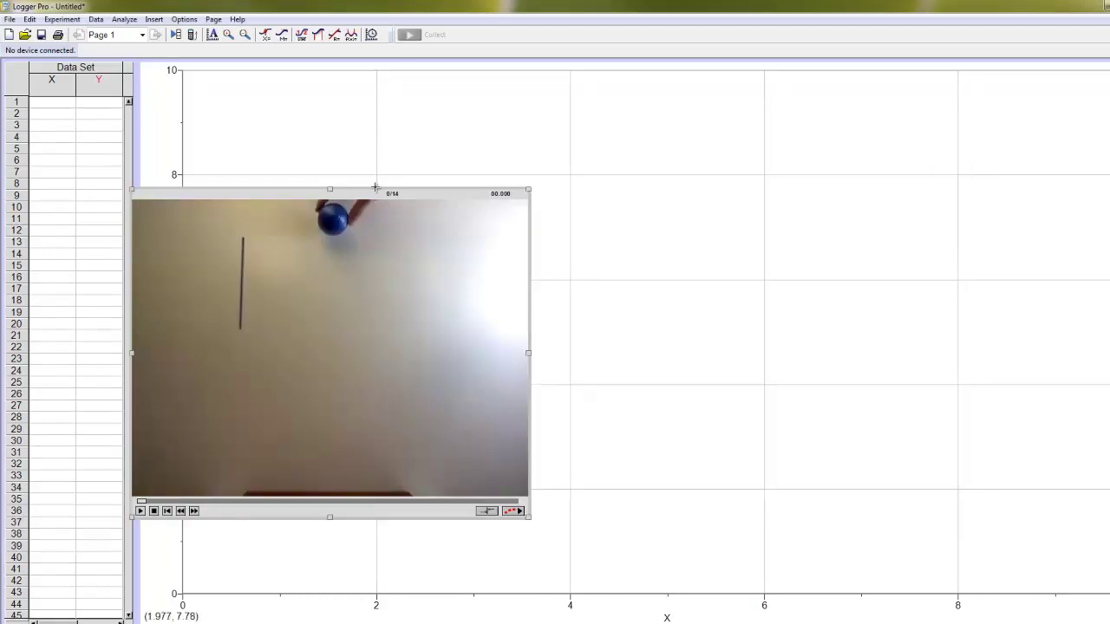
drag(375, 194, 400, 114)
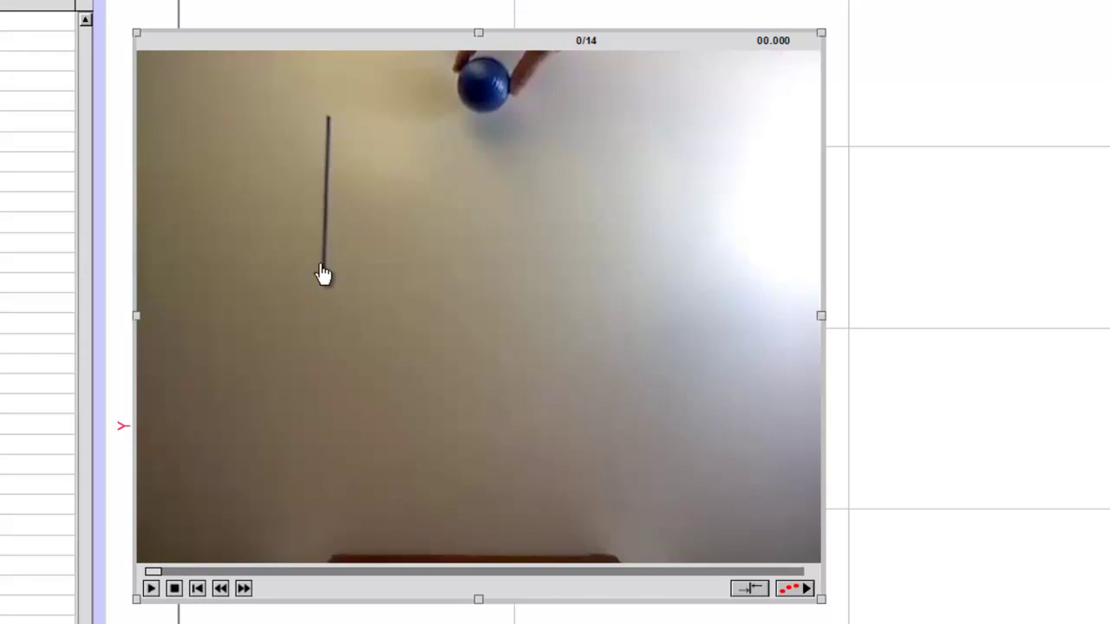
- Enable video analysis and set the movie's scale by tracing the dark vertical line as 0.2 m
click(790, 589)
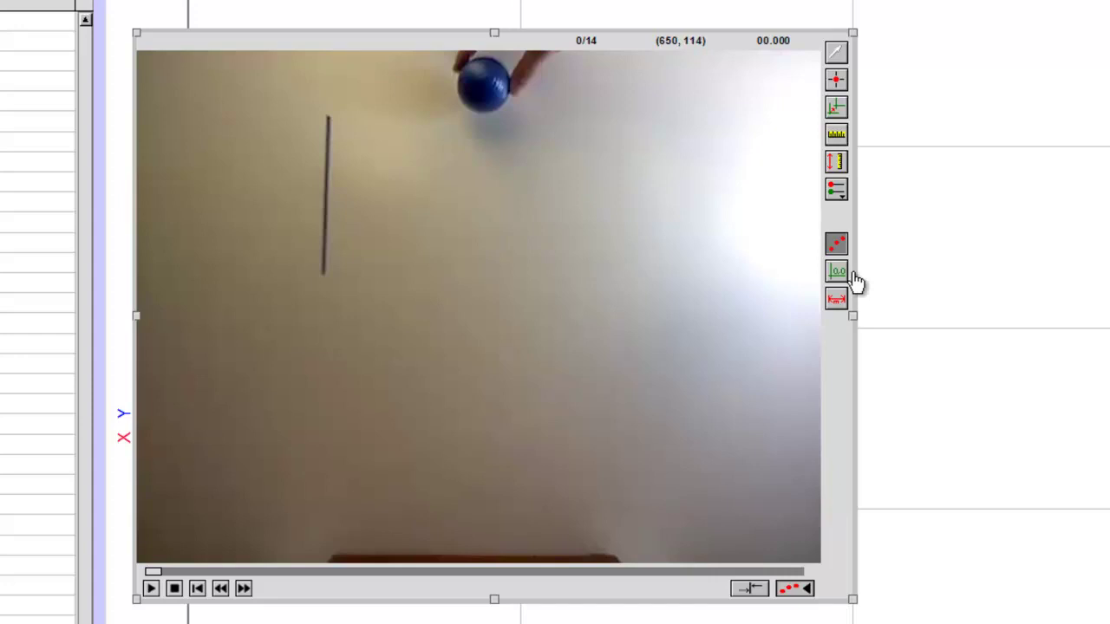
click(836, 134)
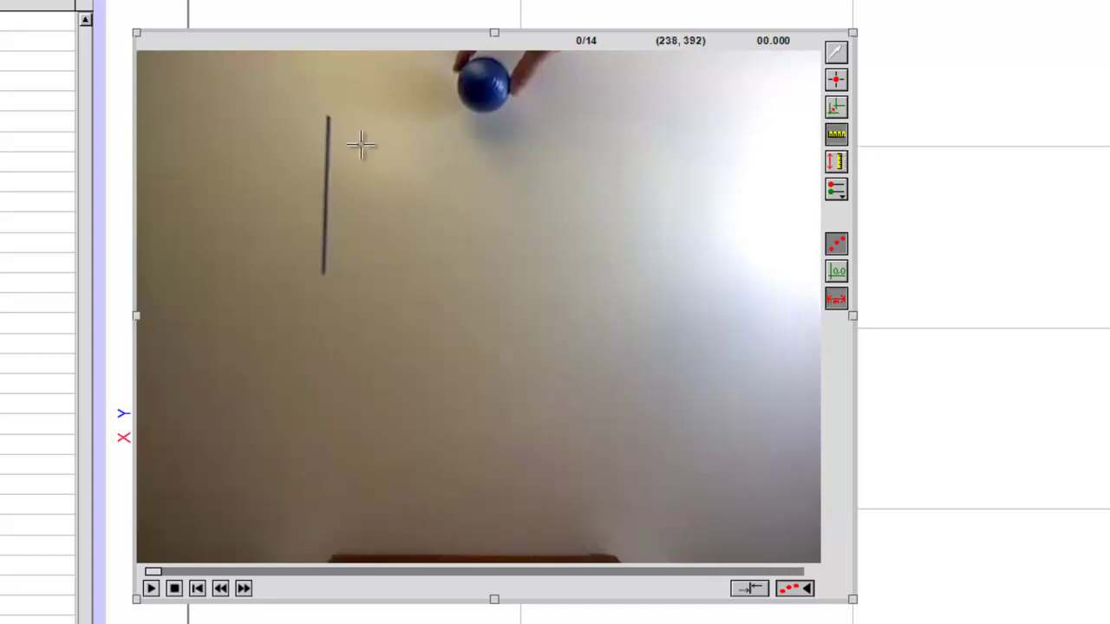
drag(329, 112, 322, 273)
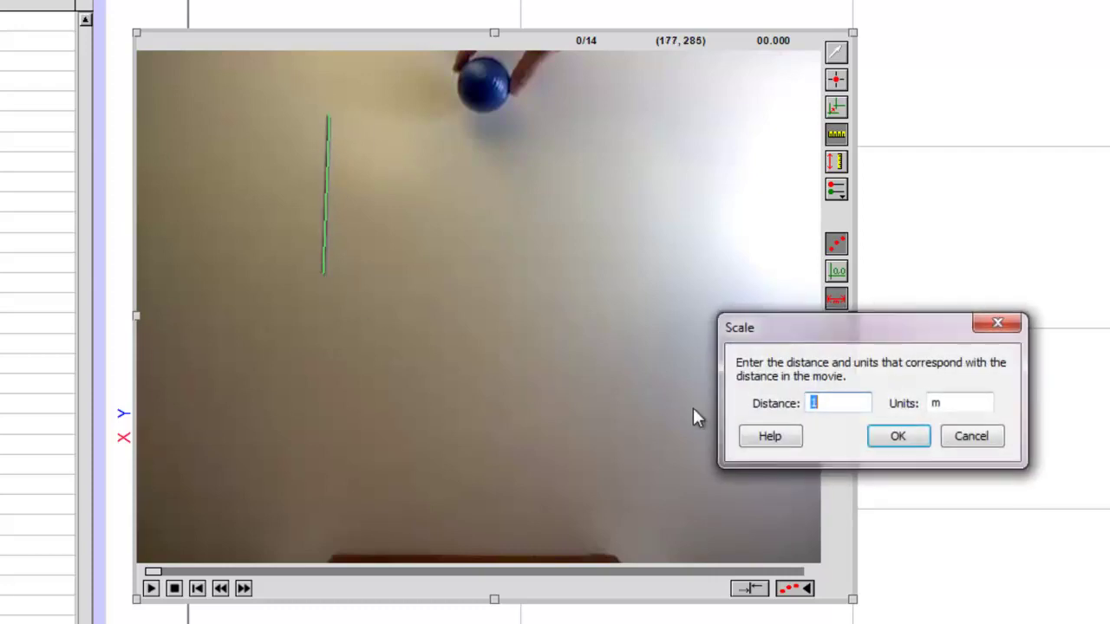
text(0.2)
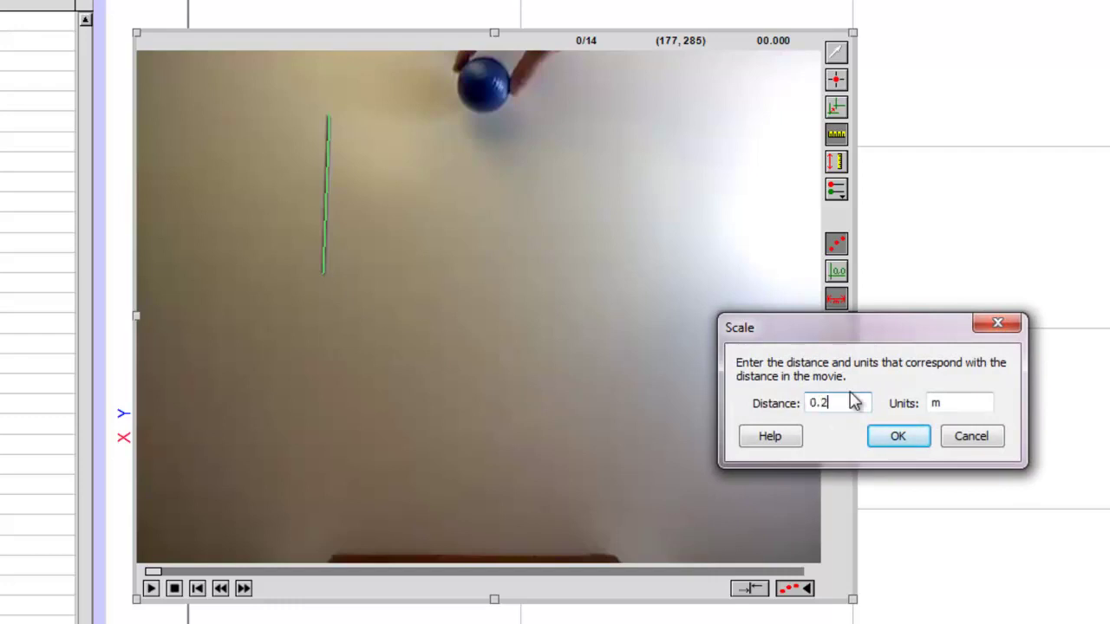
click(906, 436)
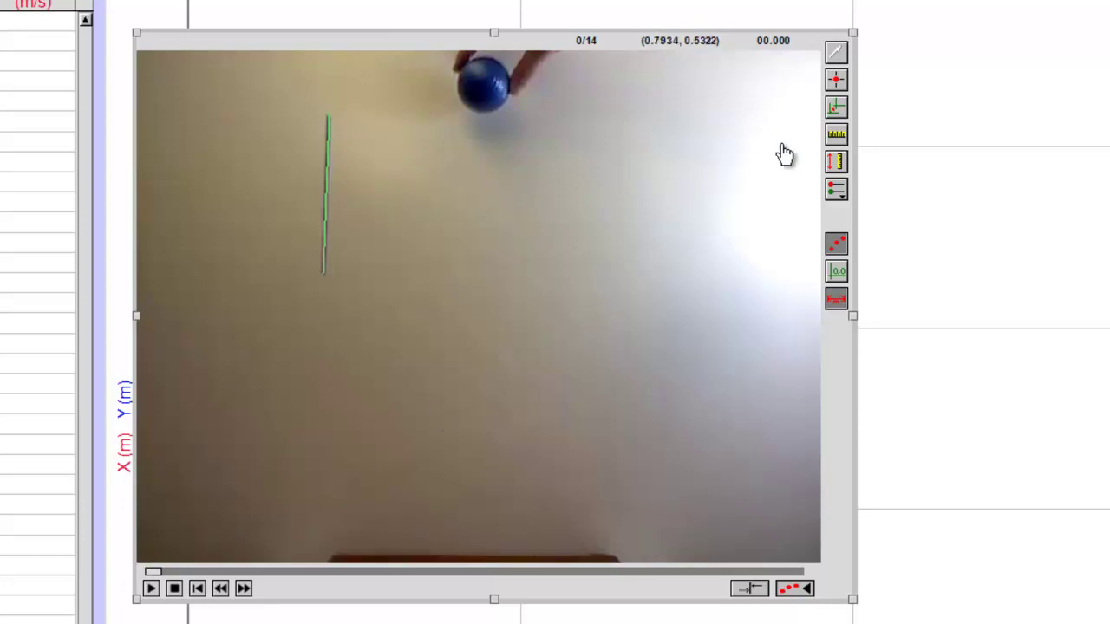
- Place the movie's coordinate origin near the left end of the reddish object at the base of the picture
click(838, 116)
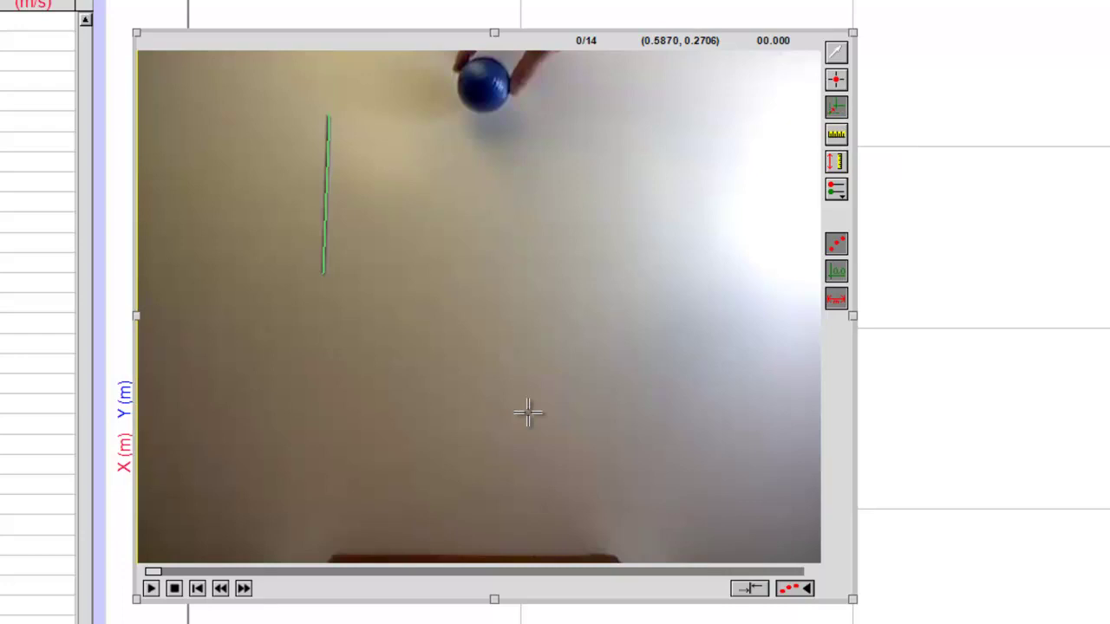
click(338, 499)
drag(339, 496, 353, 553)
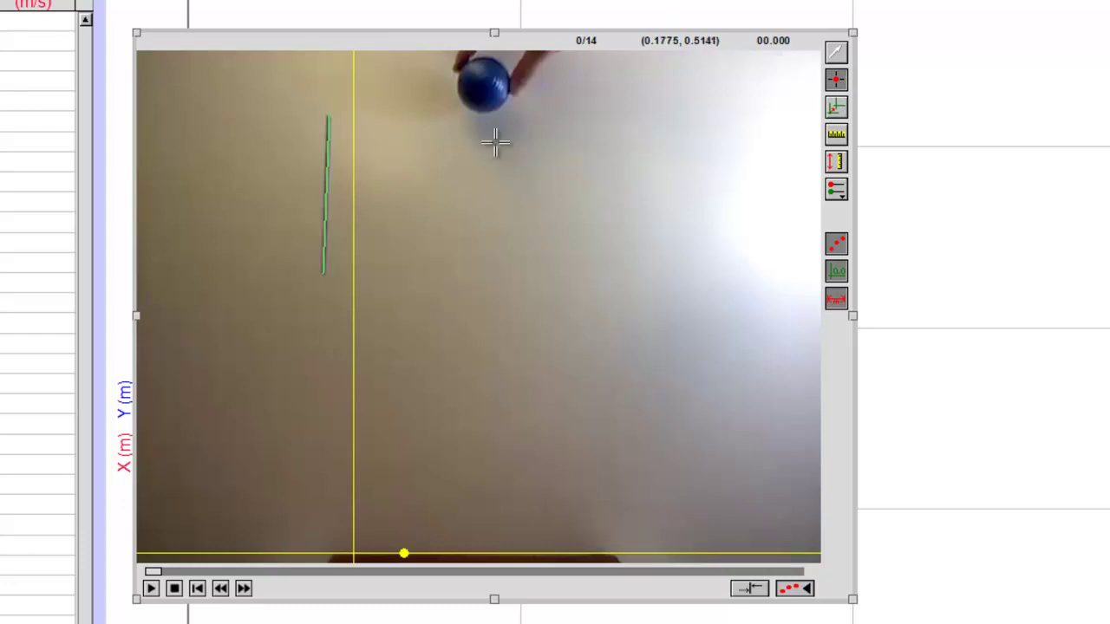
- Mark the bottom edge of the falling blue ball in each of the movie's 14 frames
click(482, 111)
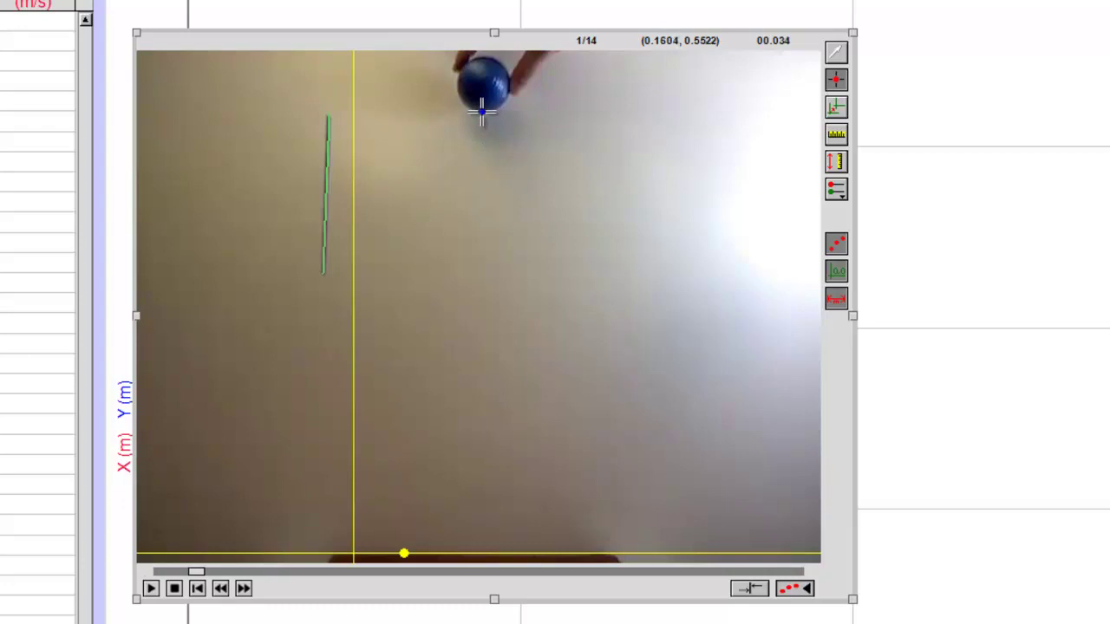
click(482, 112)
click(482, 113)
click(481, 113)
click(482, 114)
click(480, 116)
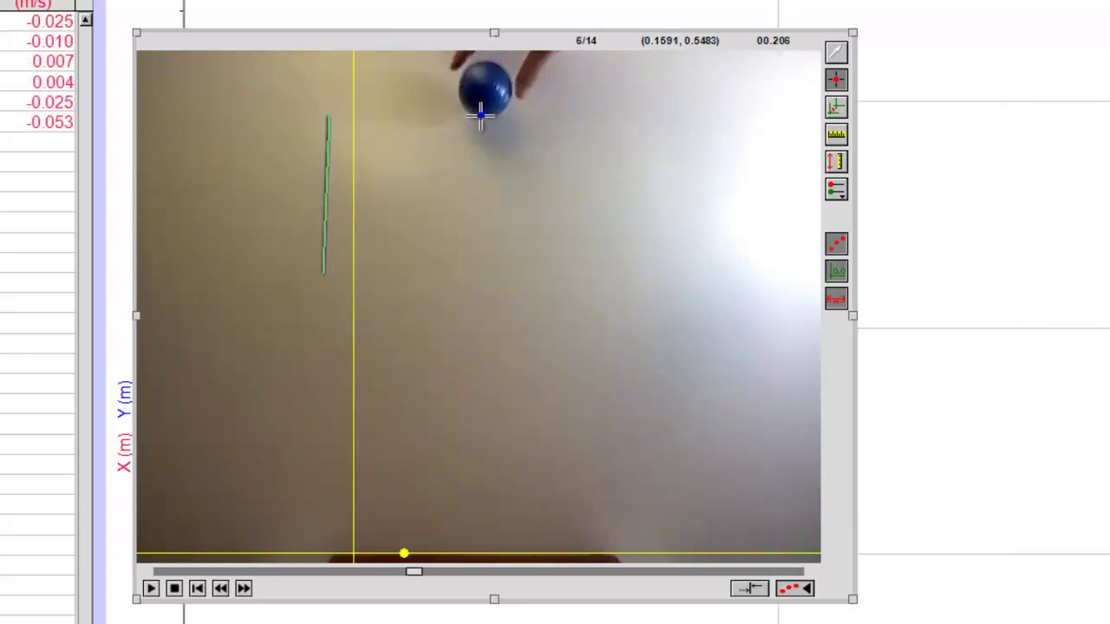
click(482, 119)
click(483, 134)
click(486, 153)
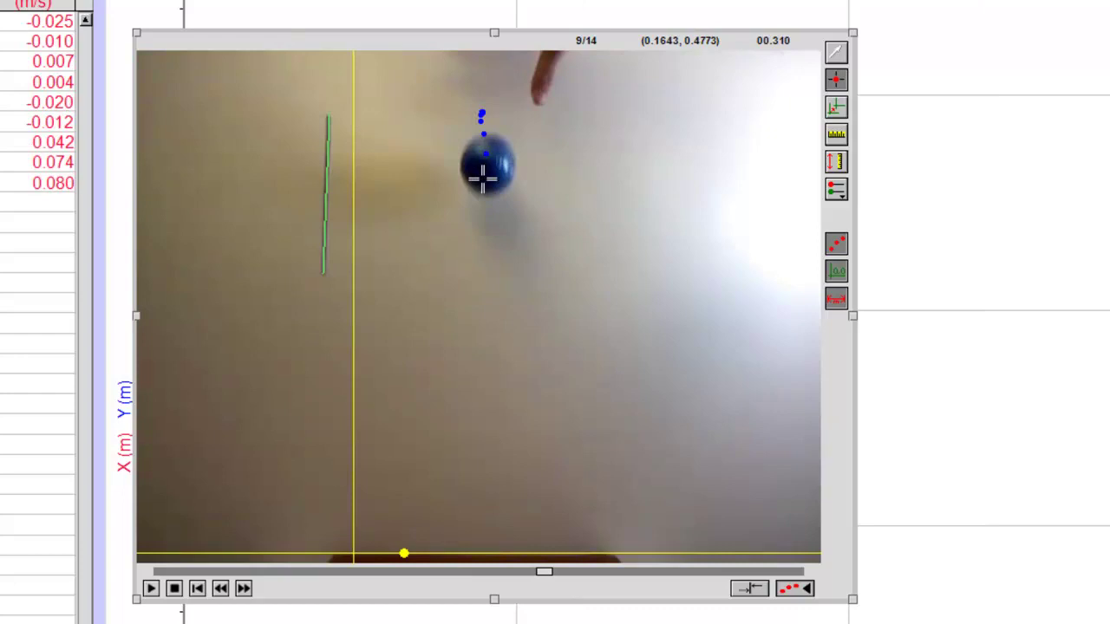
click(485, 192)
click(486, 235)
click(485, 294)
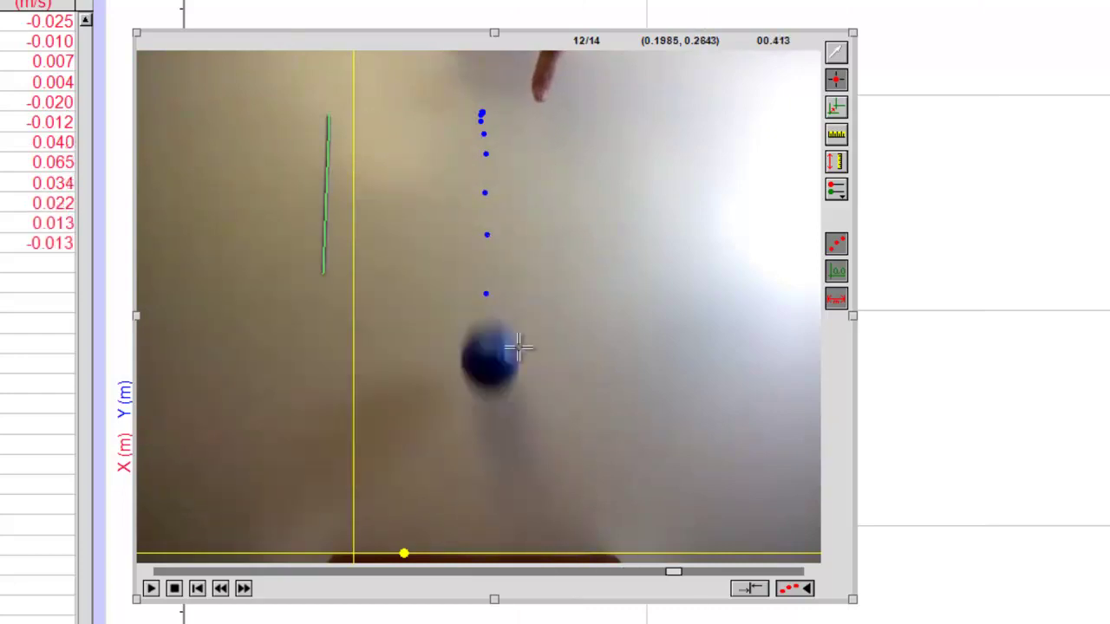
click(490, 380)
click(486, 474)
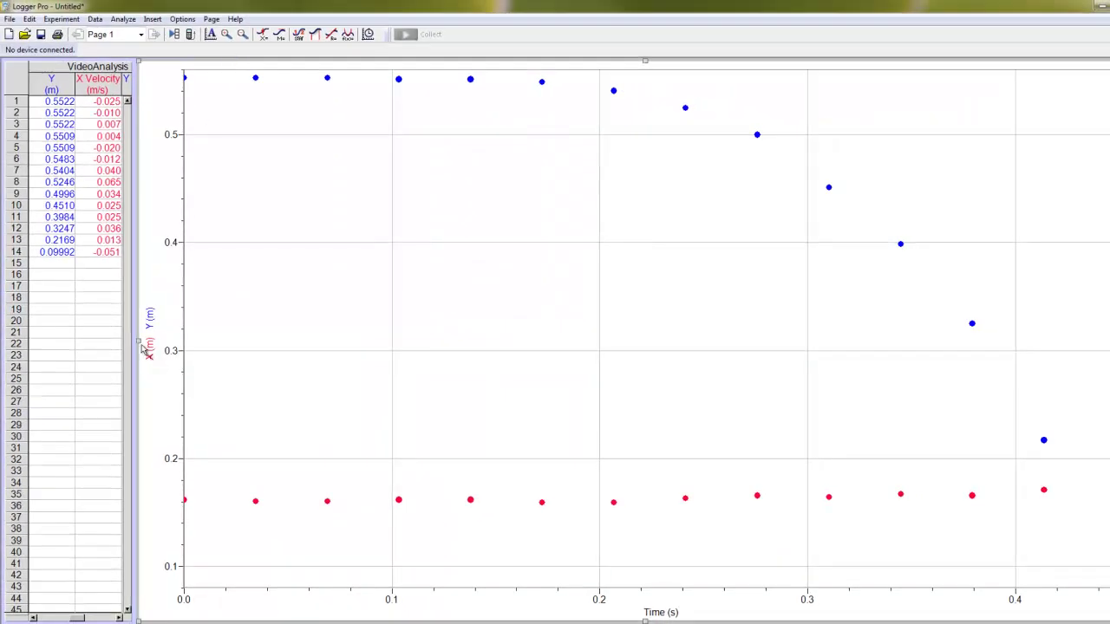
- Narrow the graph from its left edge and widen the data table to show the Y Velocity column
drag(137, 343, 219, 343)
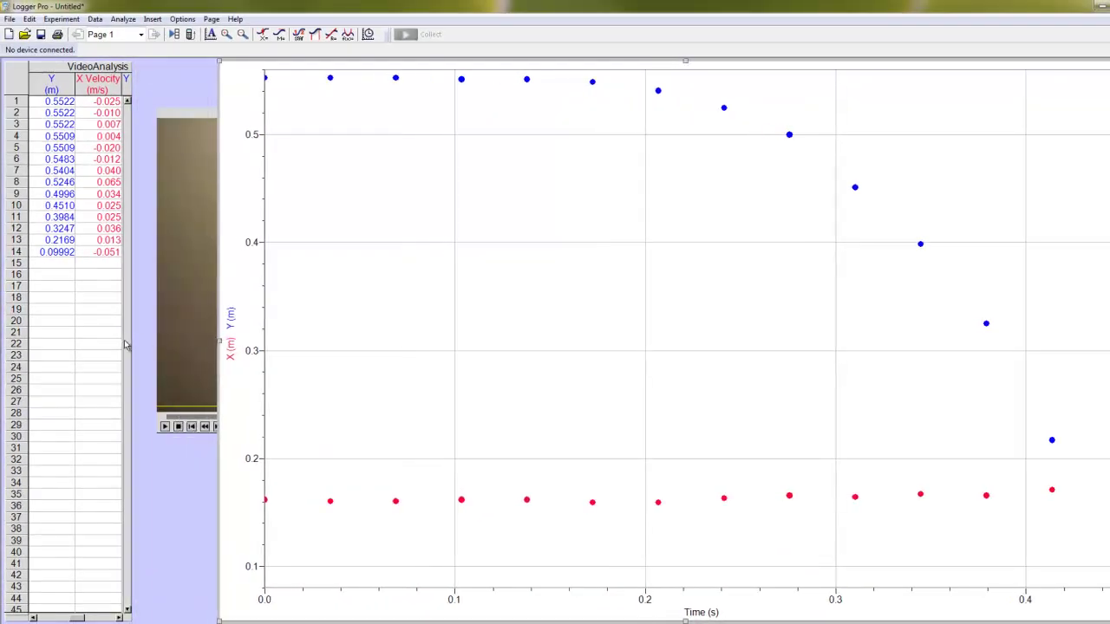
drag(132, 347, 265, 340)
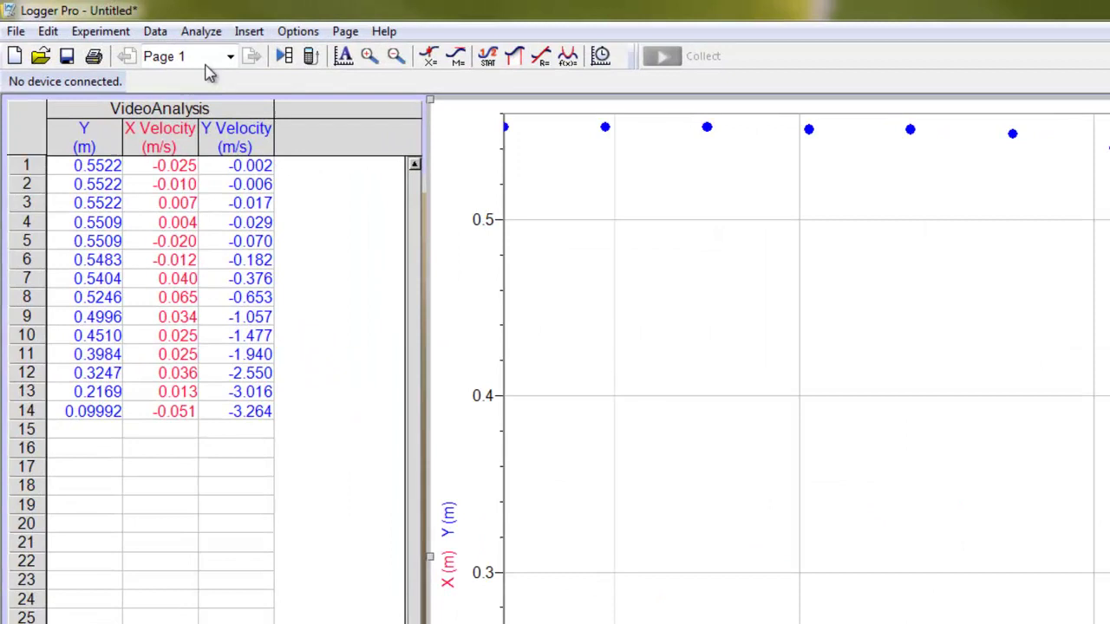
- Start a new calculated column named Potential Energy with short name PE and units J
click(156, 31)
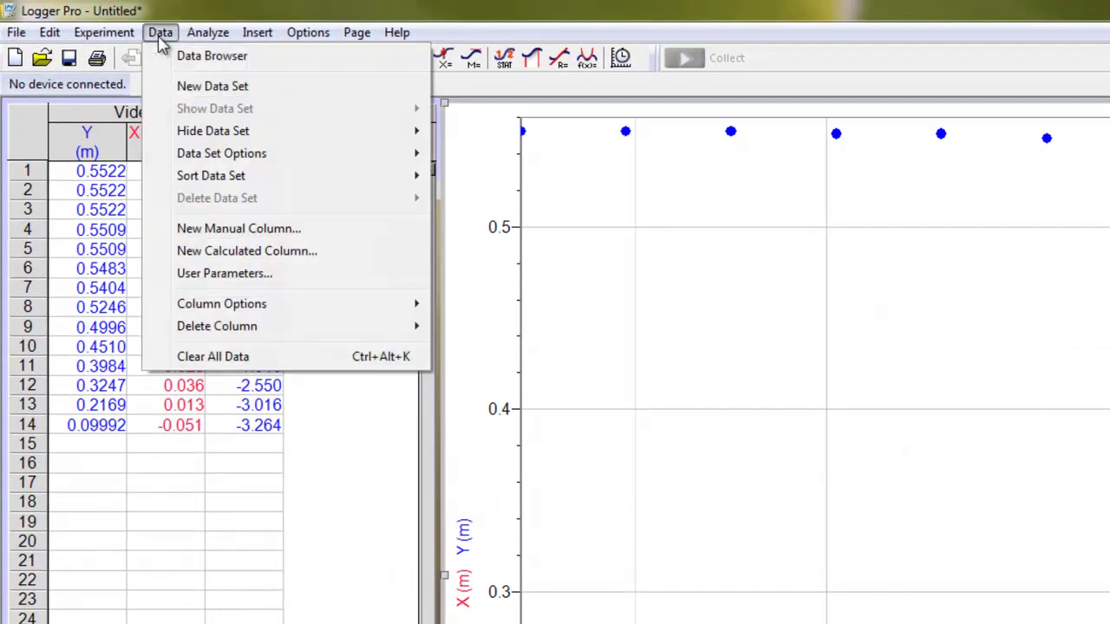
click(343, 253)
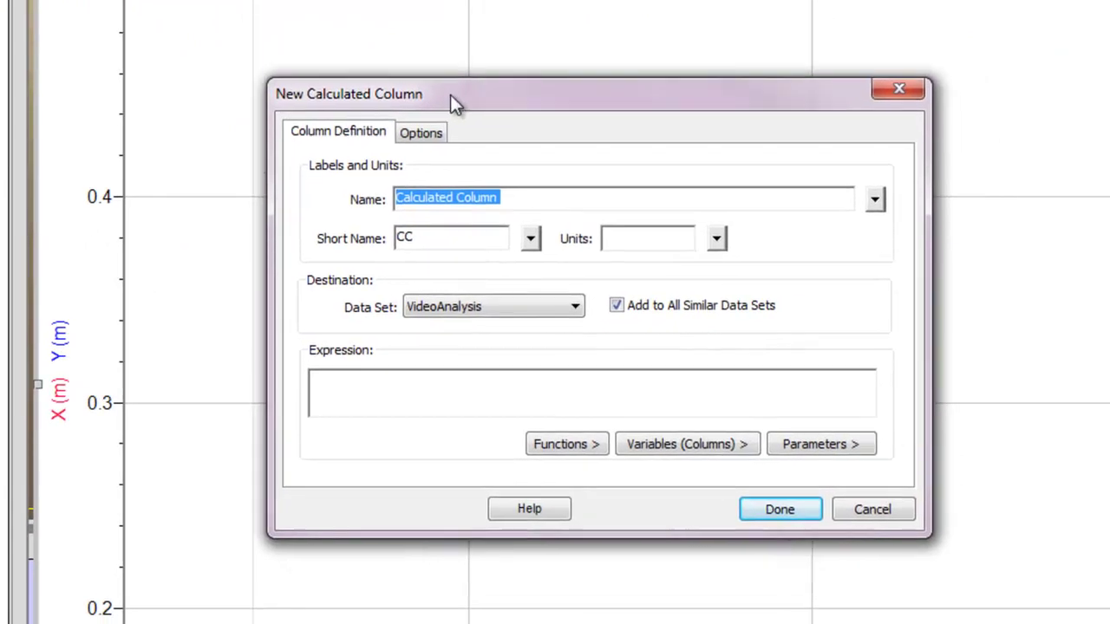
drag(450, 95, 403, 76)
text(Pote)
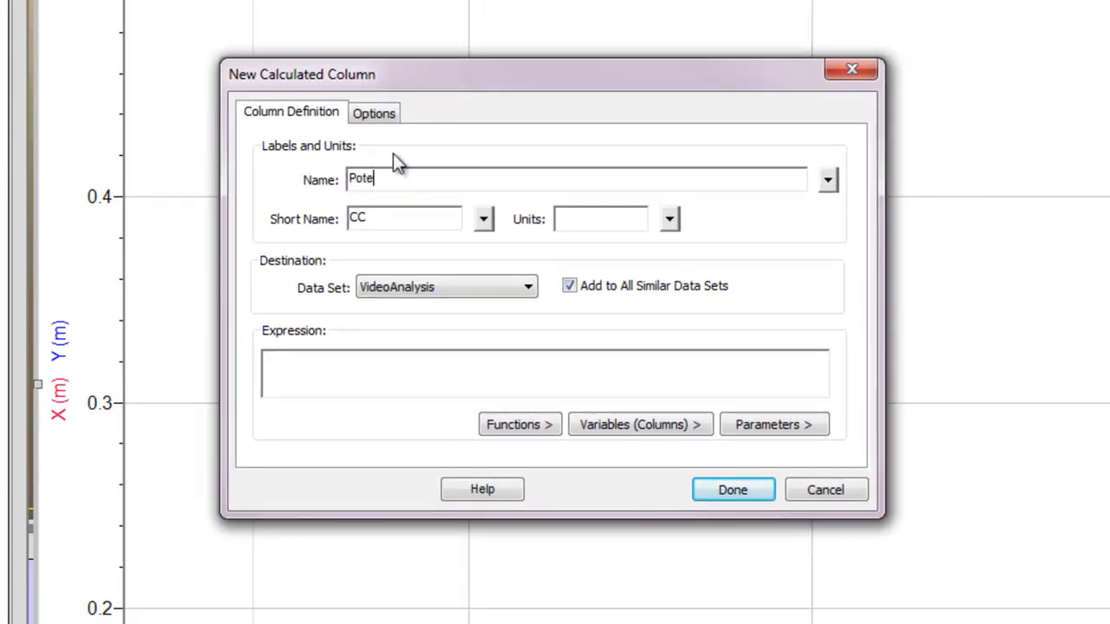
text(ntial Energy)
key(Tab)
text(PE)
click(620, 224)
text(J)
- Define the potential energy expression as 0.05*9.8*"Y" and create the column
click(362, 375)
text(0)
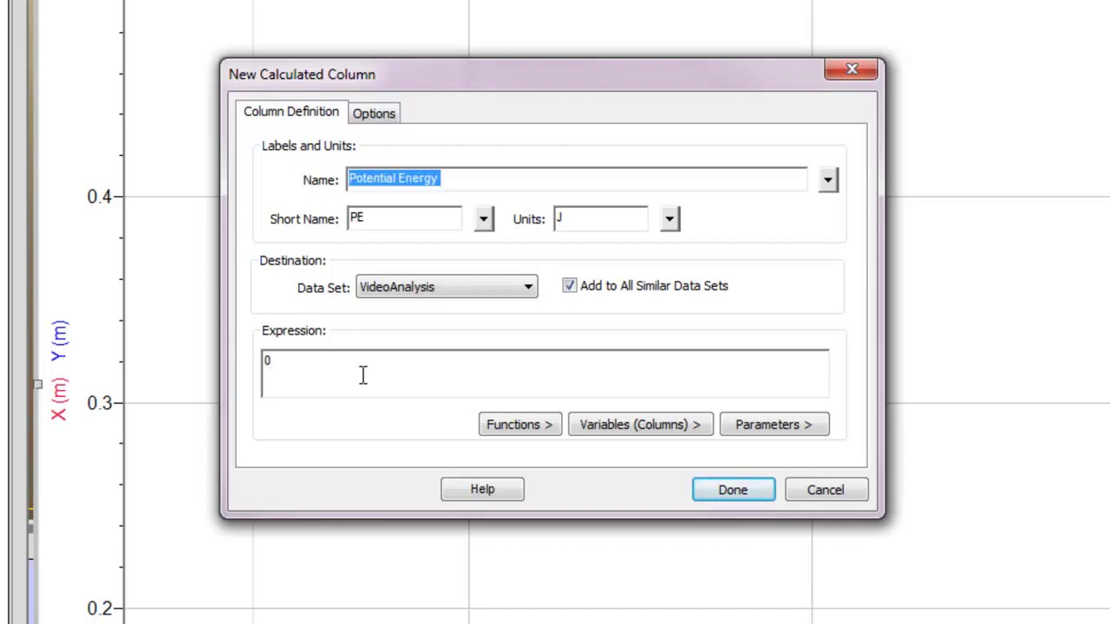
text(.05*9.8*)
click(650, 430)
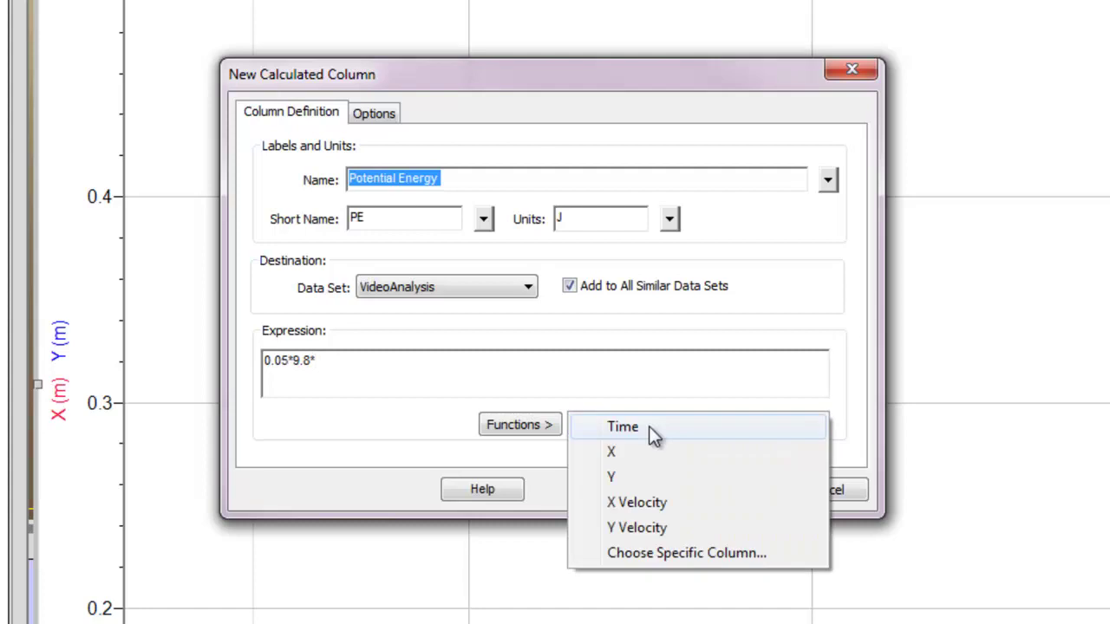
click(630, 480)
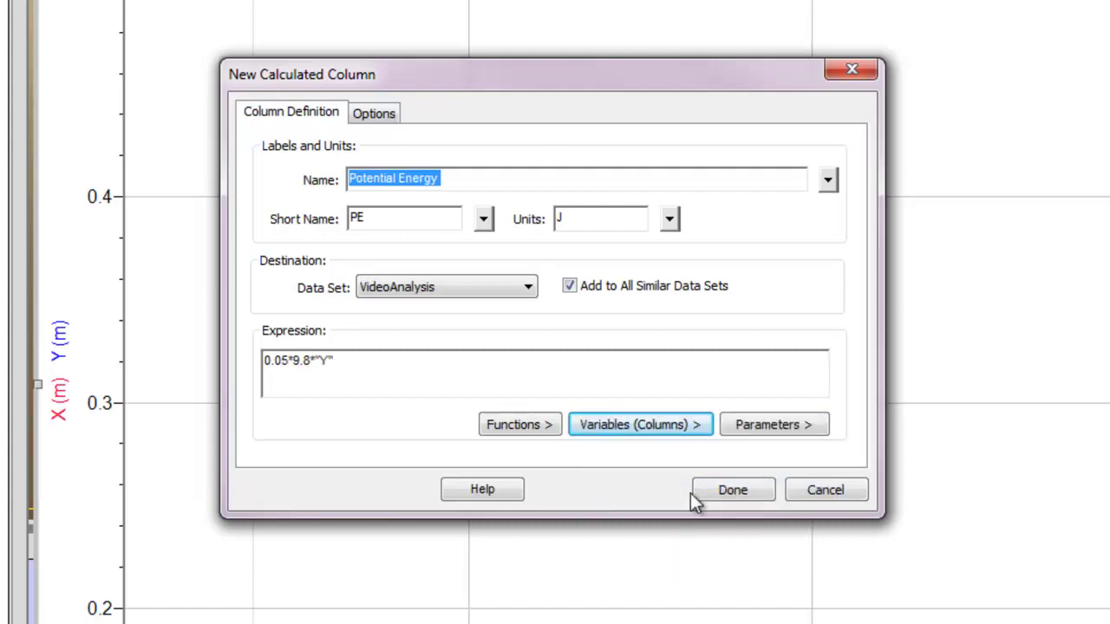
click(725, 492)
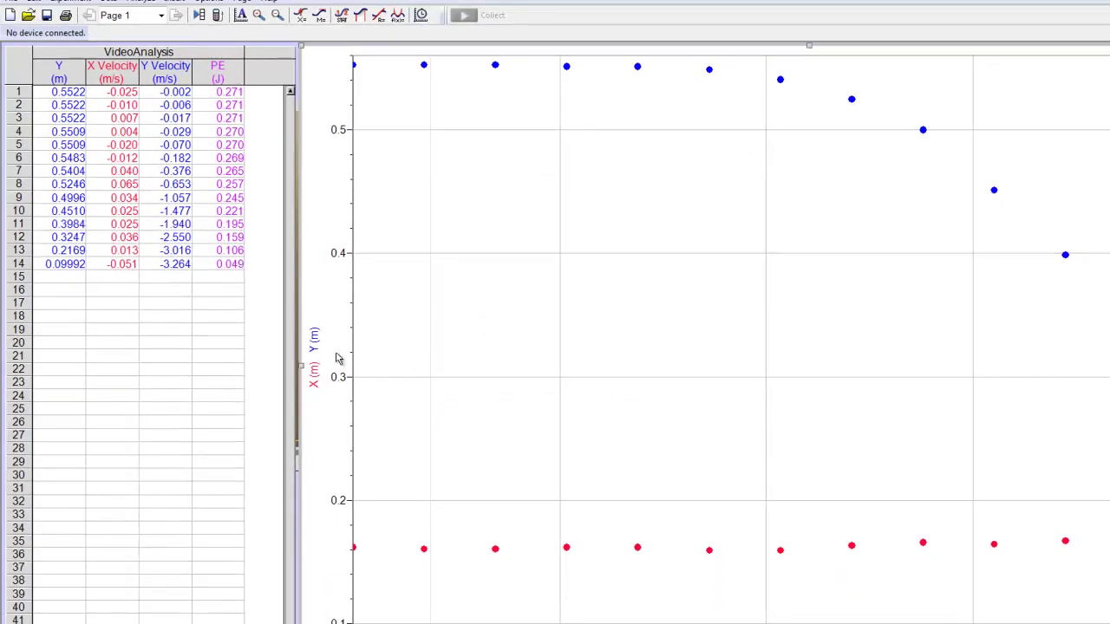
- Plot Potential Energy on the graph's vertical axis in place of the X and Y positions
click(316, 372)
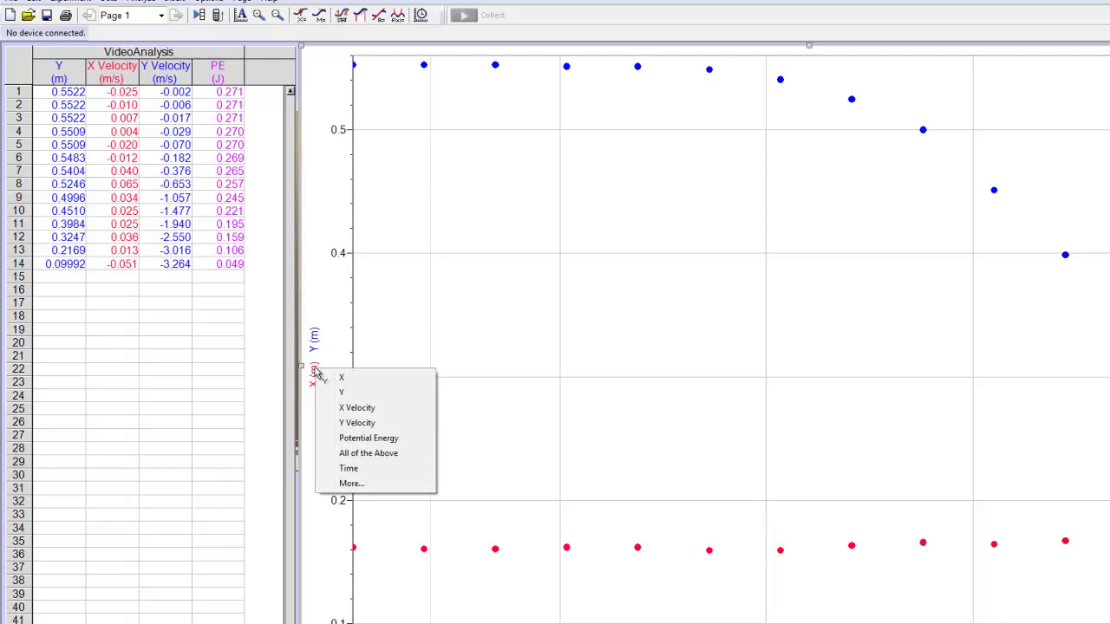
click(314, 313)
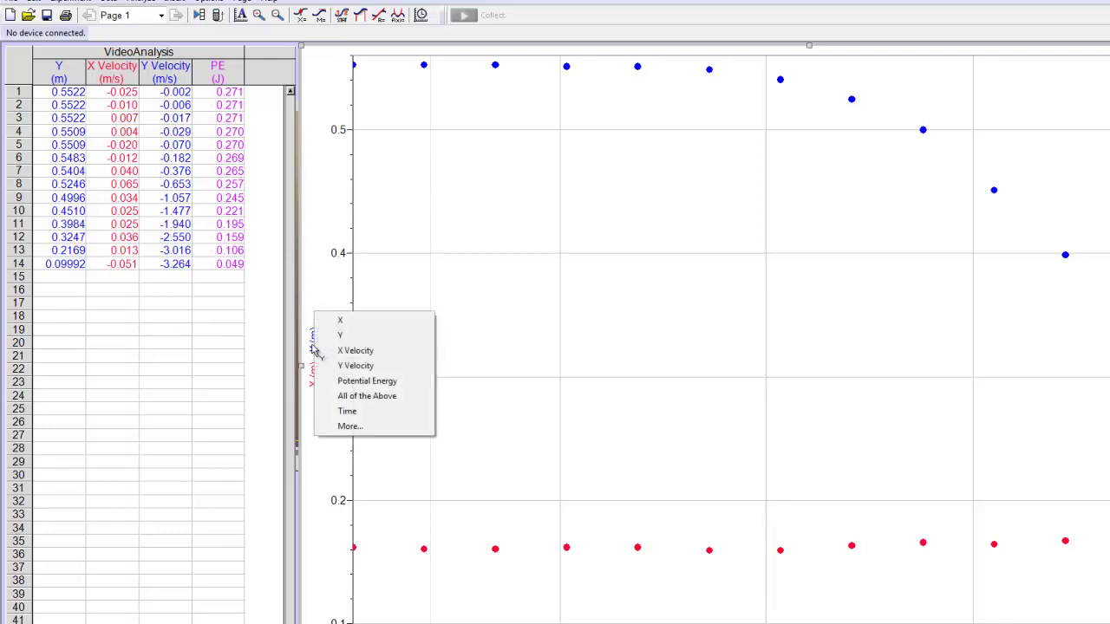
click(325, 285)
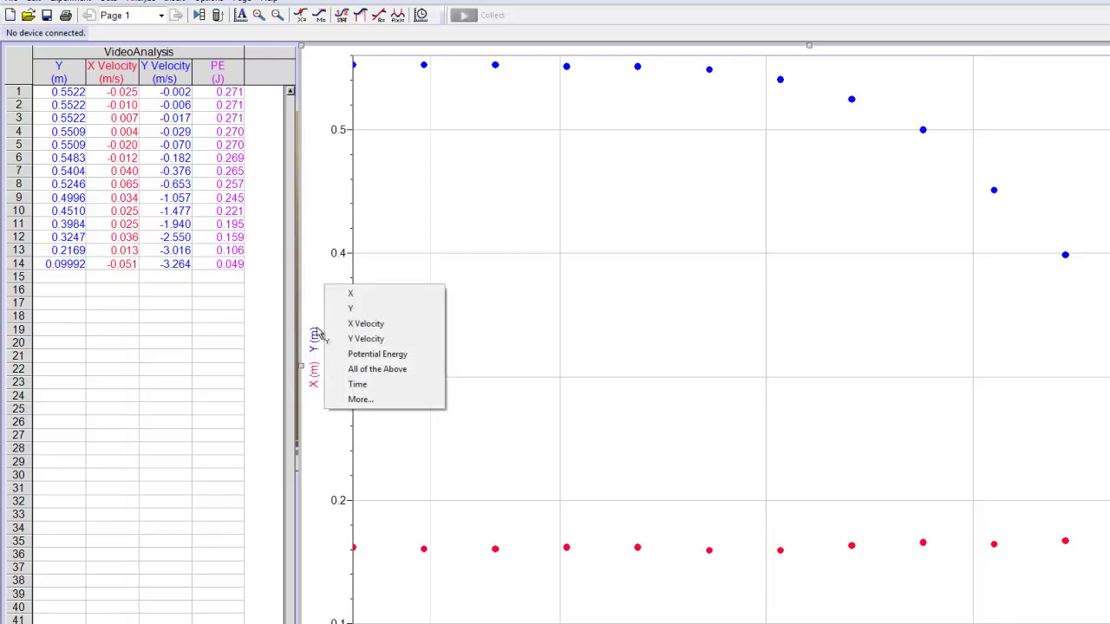
click(352, 354)
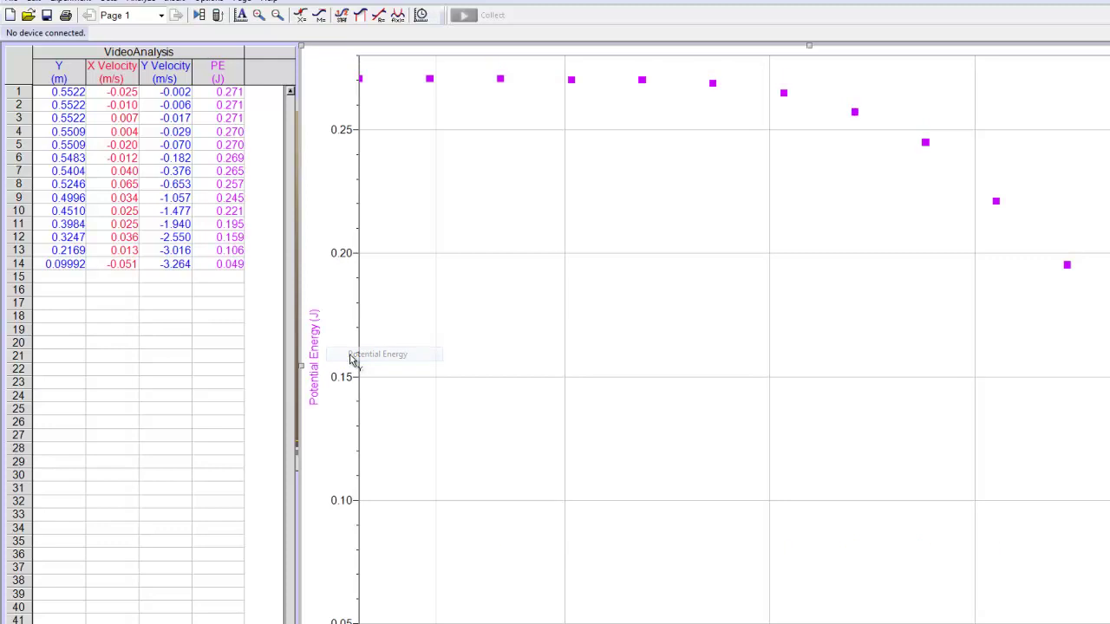
- Start a new calculated column named Kinetic Energy with short name KE and units J
click(109, 2)
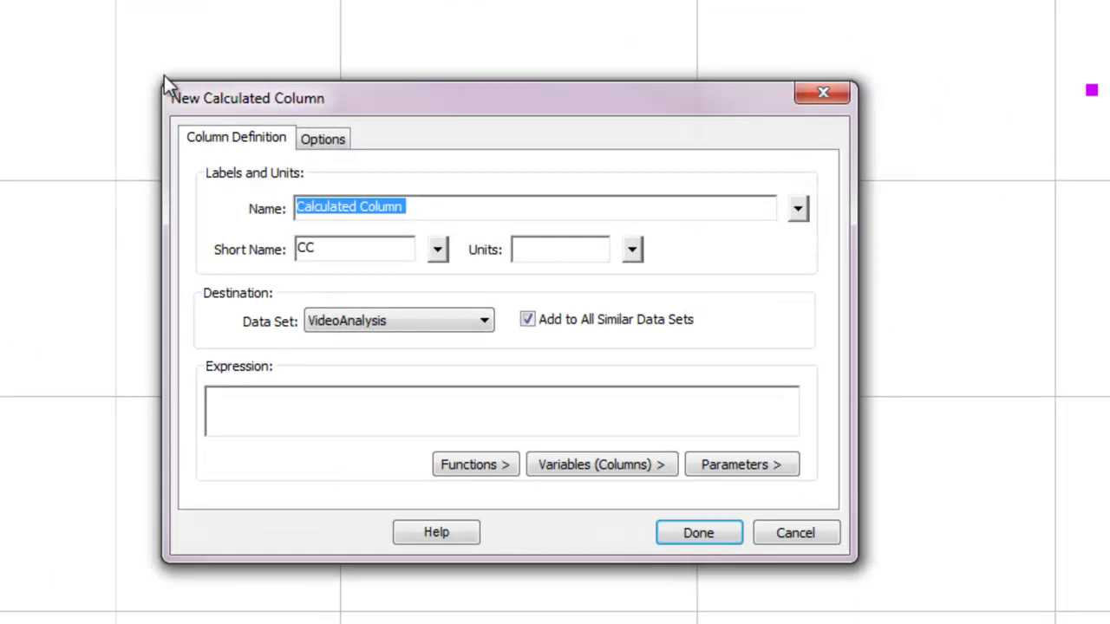
text(Kinetic Energy)
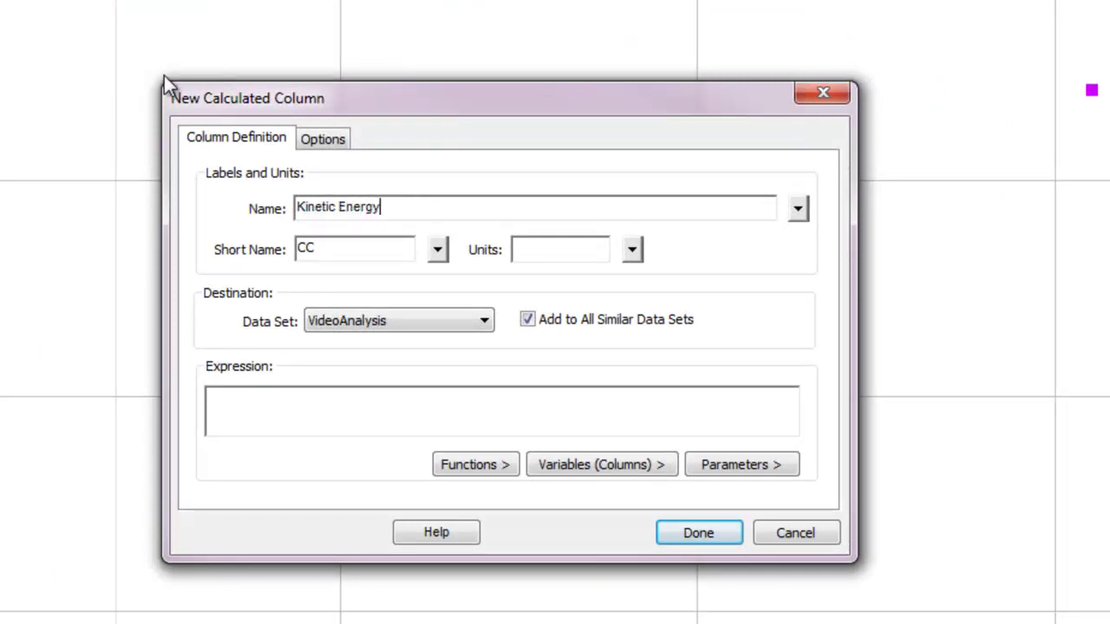
key(Tab)
drag(323, 249, 245, 243)
text(KE)
click(570, 249)
text(J)
- Define the kinetic energy expression as 1/2*0.05*("X Velocity"^2+"Y Velocity"^2) and create the column
click(285, 418)
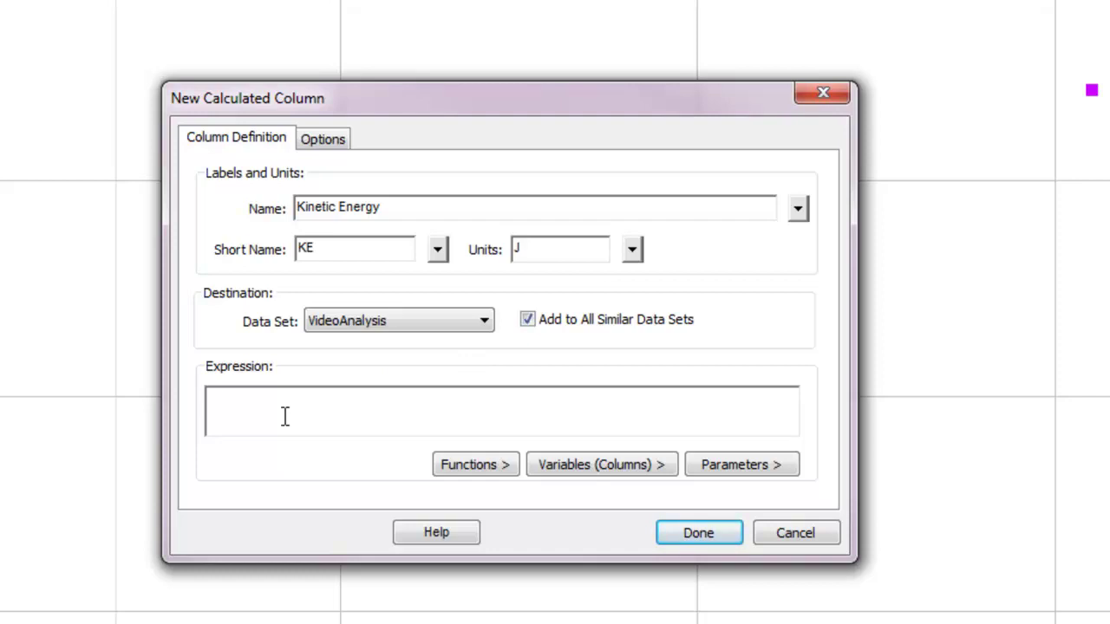
text(1/2)
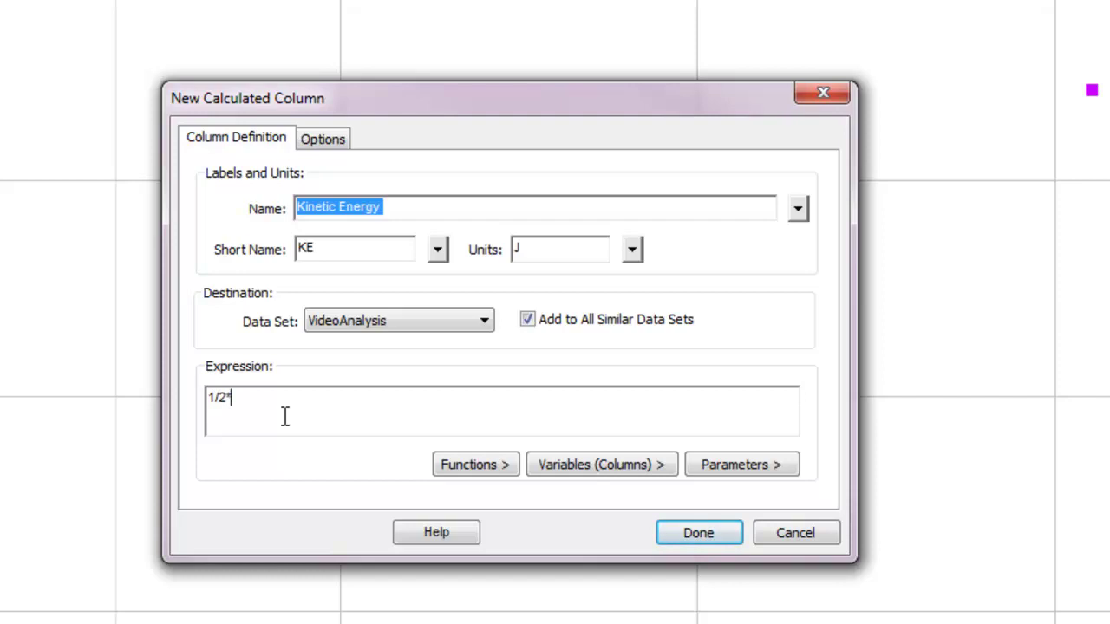
text(*0.05*)
text(()
click(598, 459)
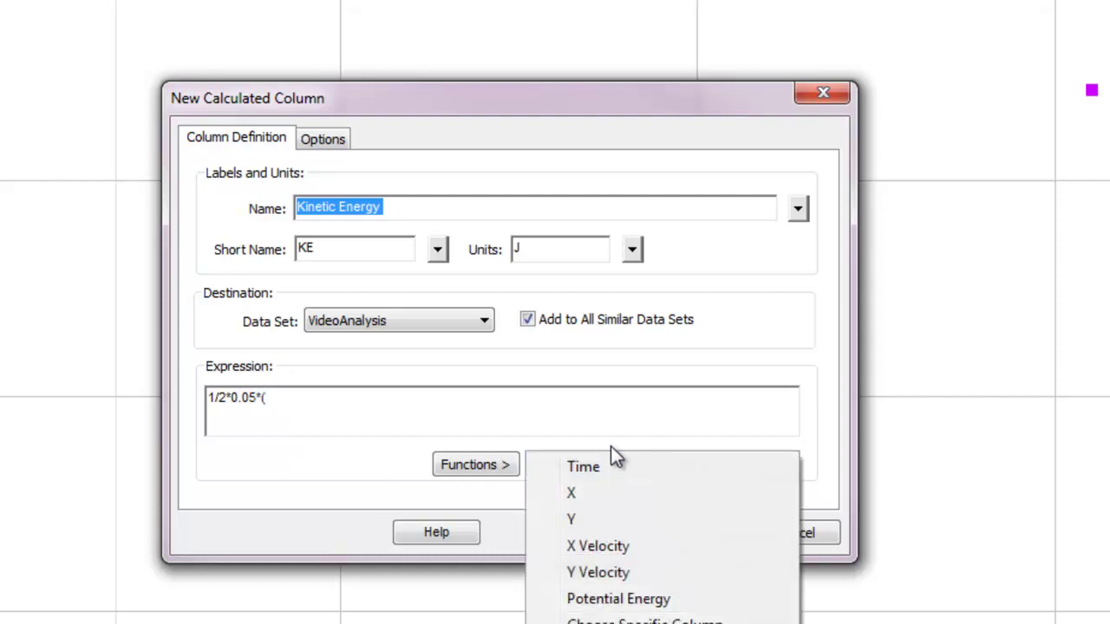
click(600, 544)
text(^)
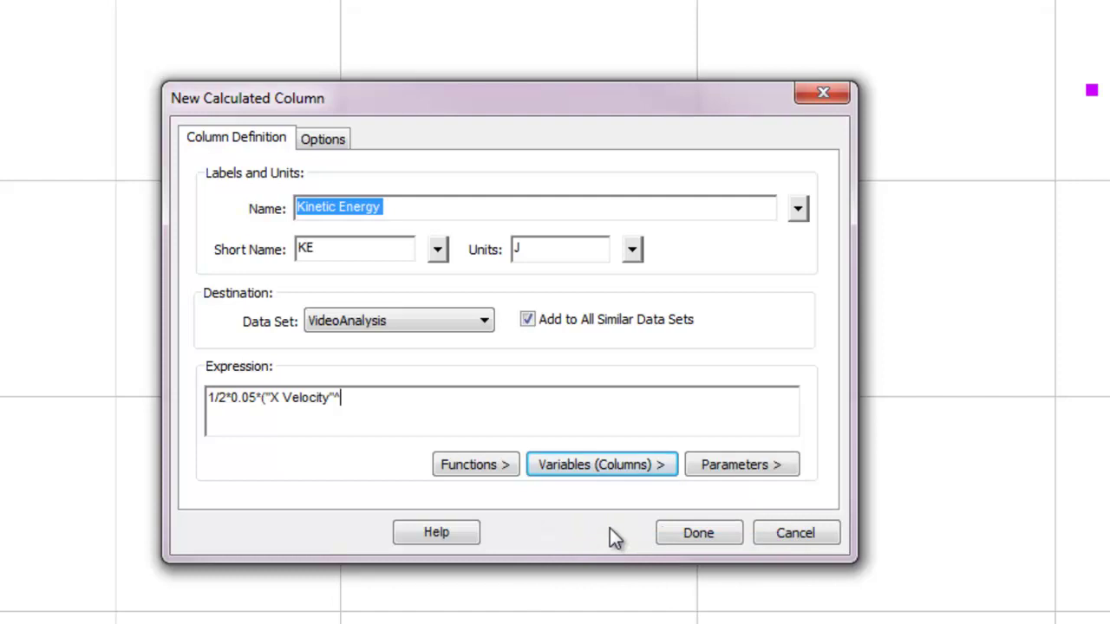
text(2+)
click(564, 473)
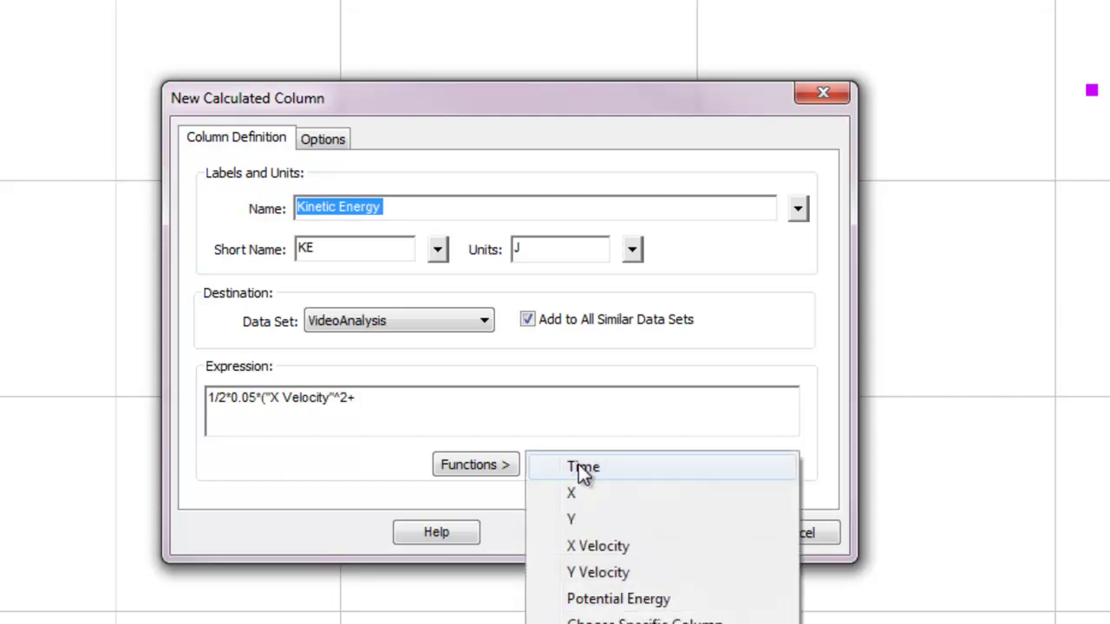
click(585, 572)
text(^2)
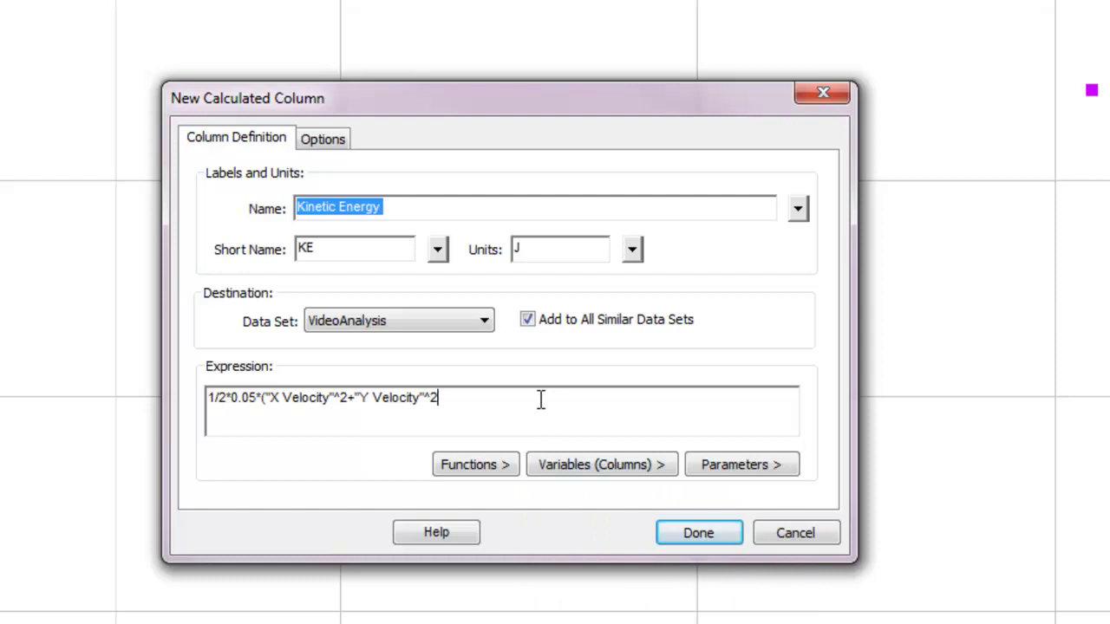
text())
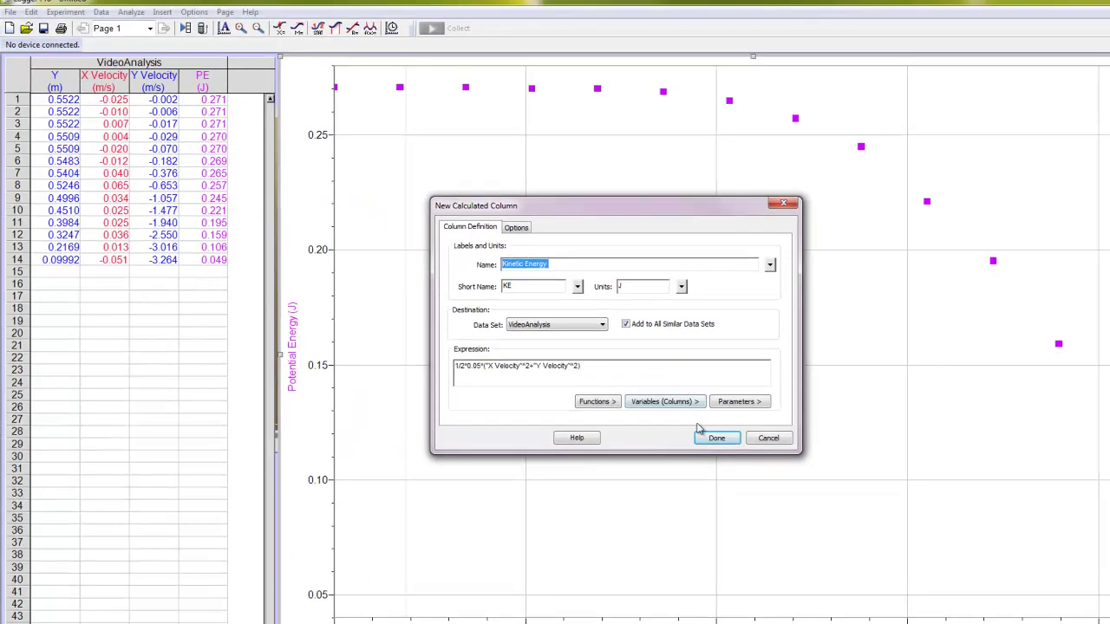
click(716, 439)
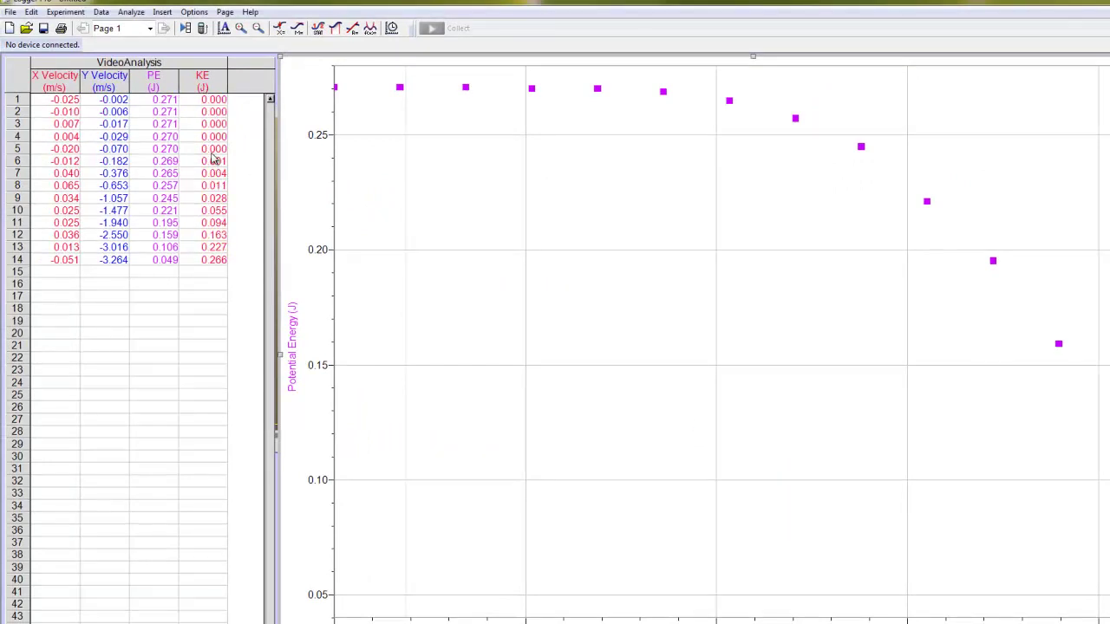
- Plot Kinetic Energy on the graph's vertical axis and add Potential Energy alongside it
click(301, 348)
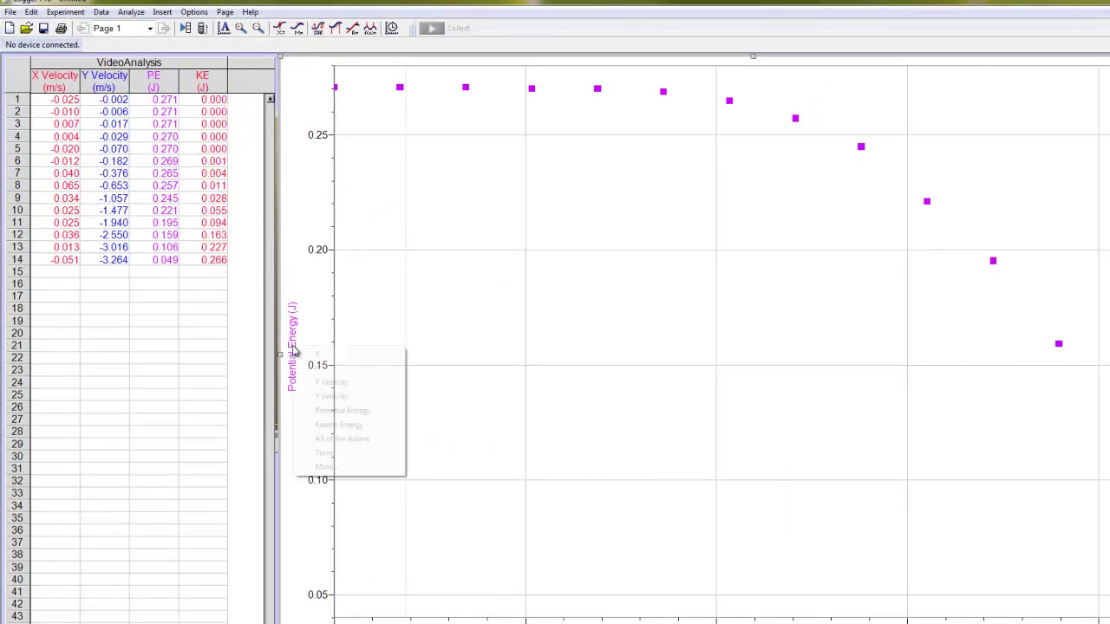
click(330, 425)
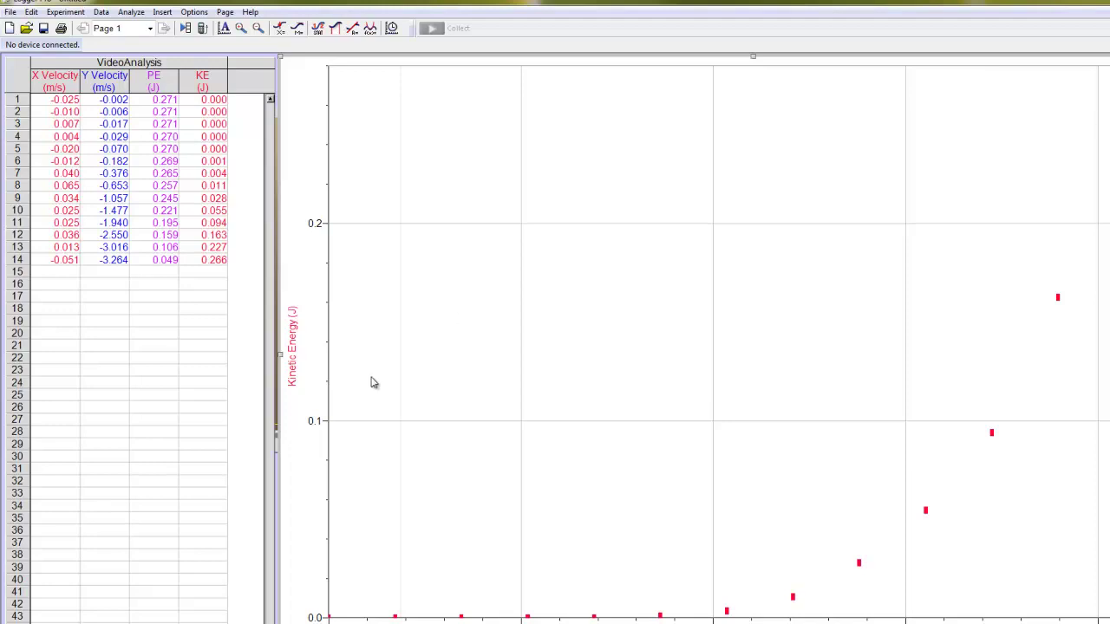
click(293, 344)
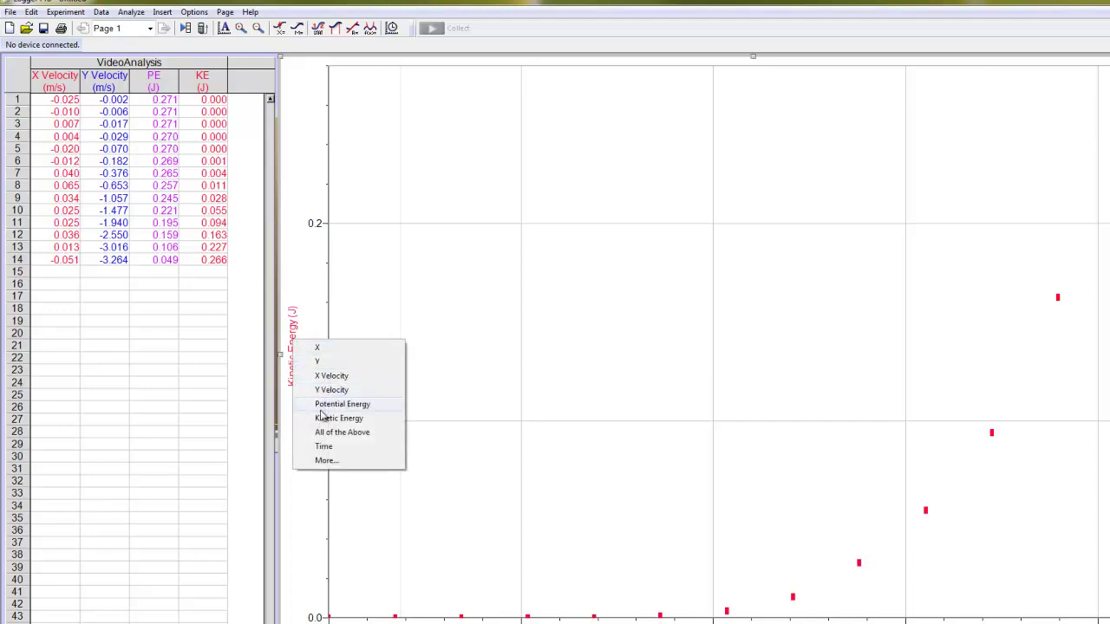
click(324, 462)
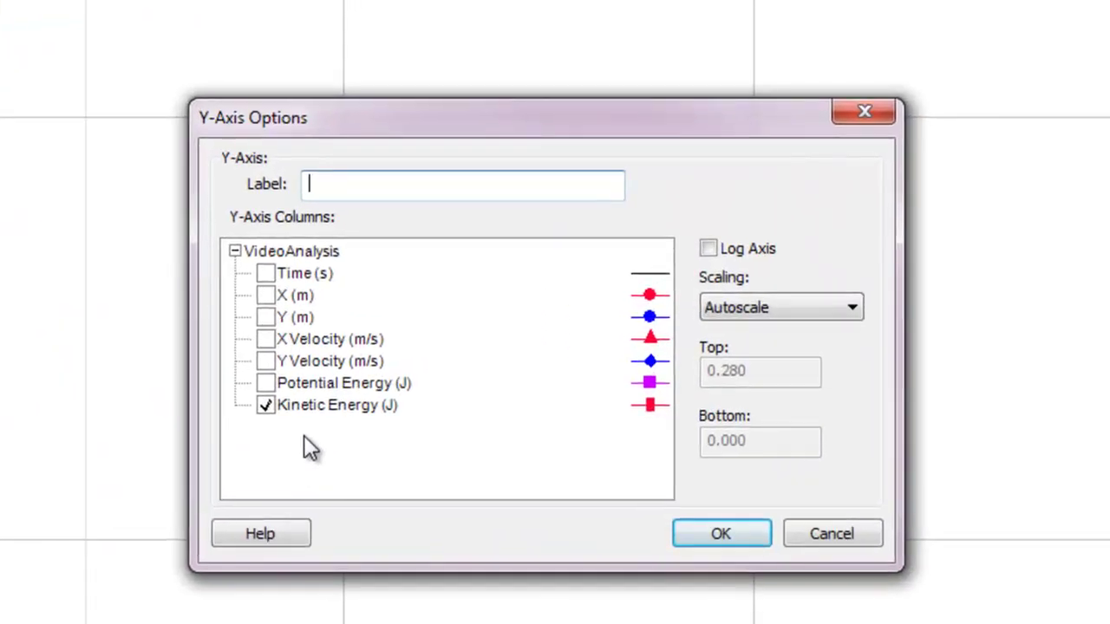
click(267, 384)
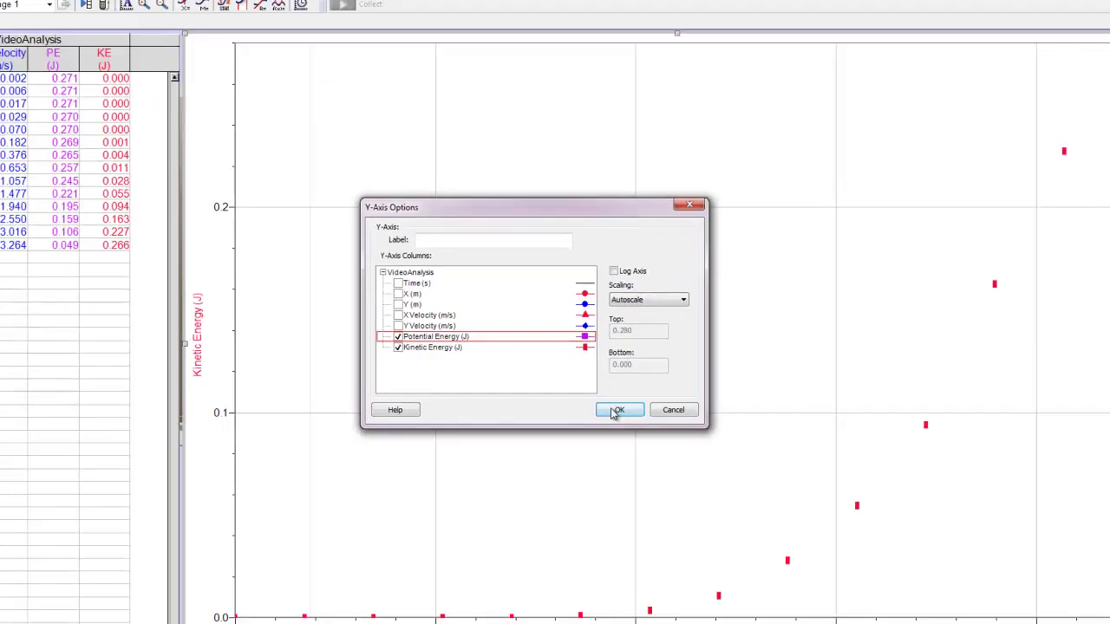
click(721, 534)
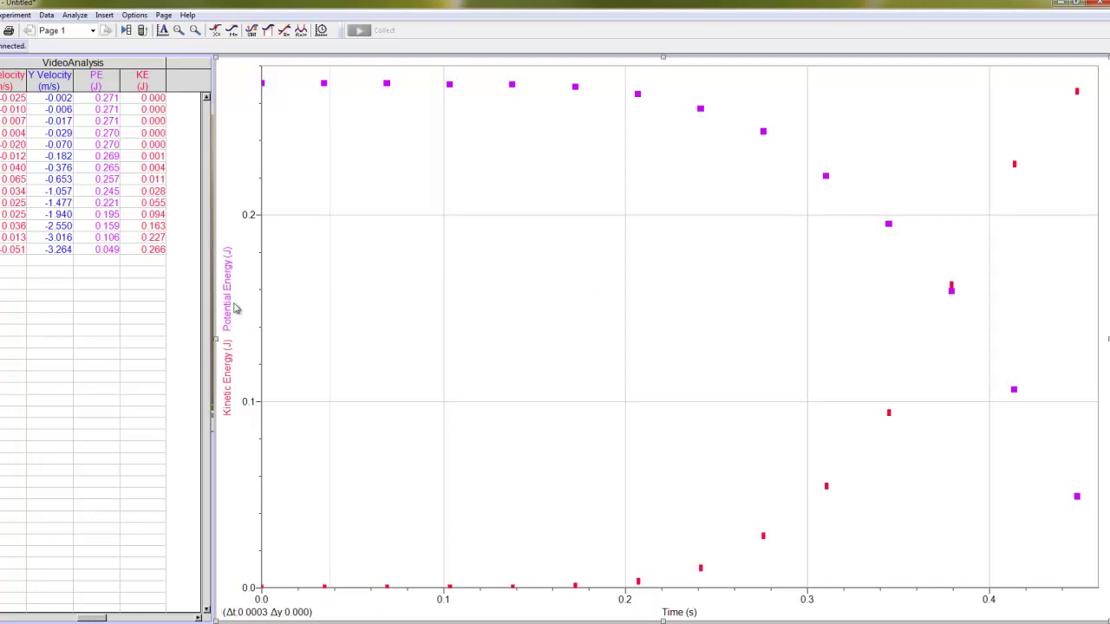
- Start a new calculated column named Total Energy with short name TE and units J
click(49, 17)
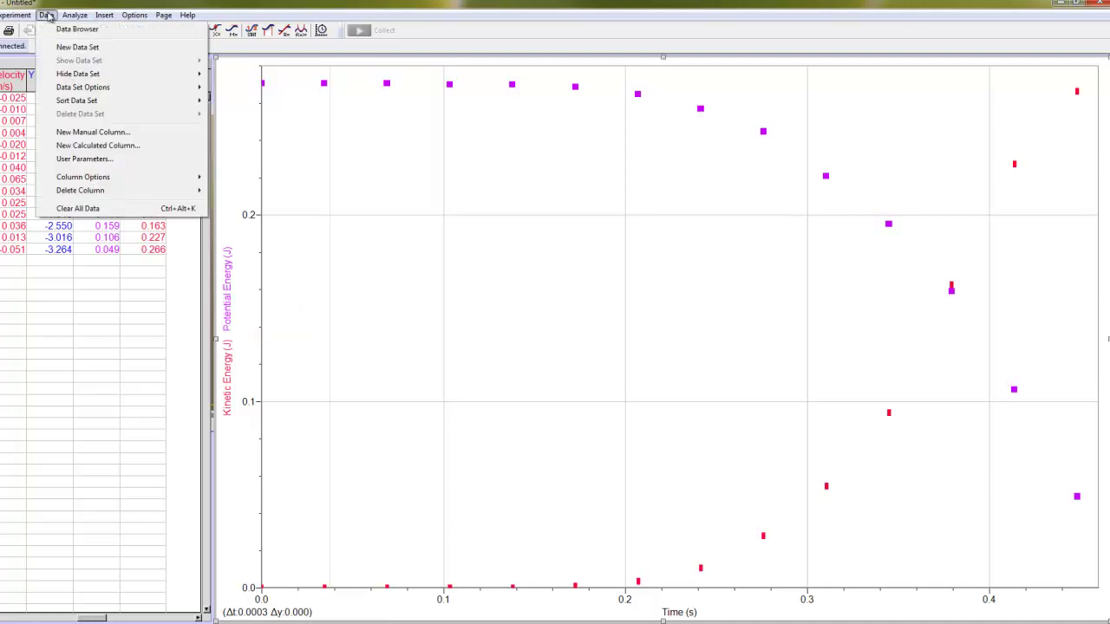
click(83, 146)
text(T)
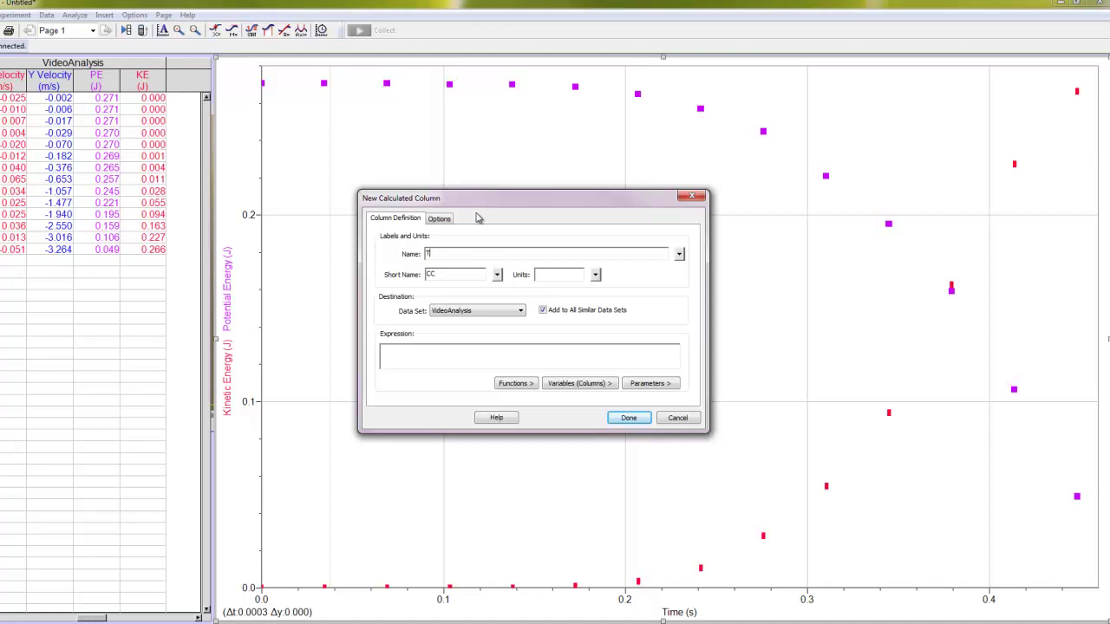
text(otal Energy)
key(Tab)
text(E)
click(565, 274)
- Define the total energy expression as "Potential Energy"+"Kinetic Energy" and create the column
click(434, 351)
click(586, 383)
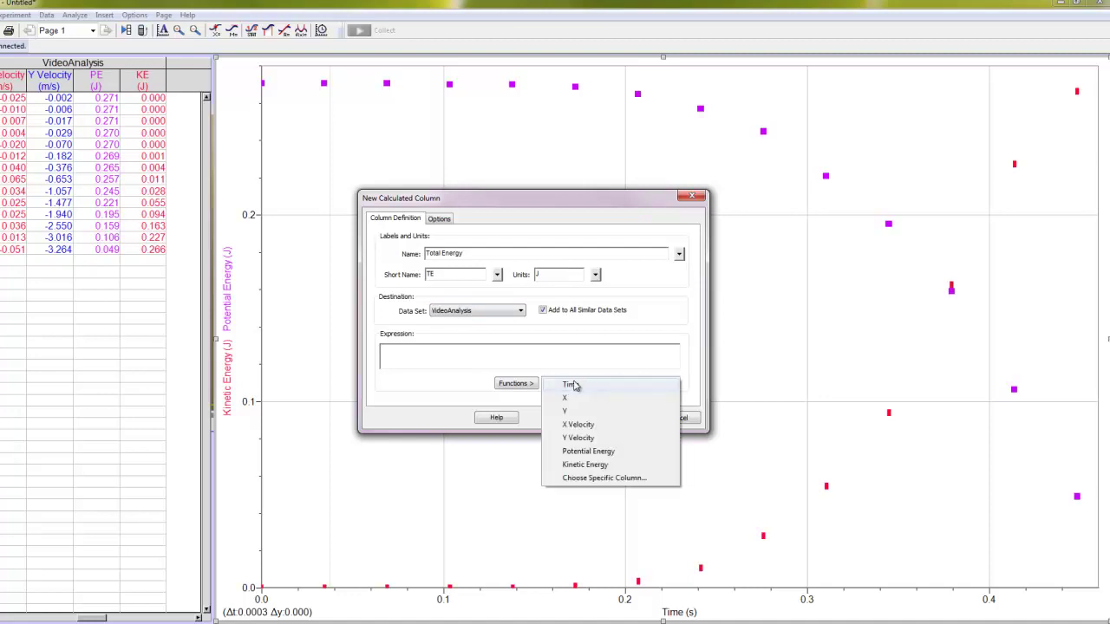
click(580, 452)
text(+)
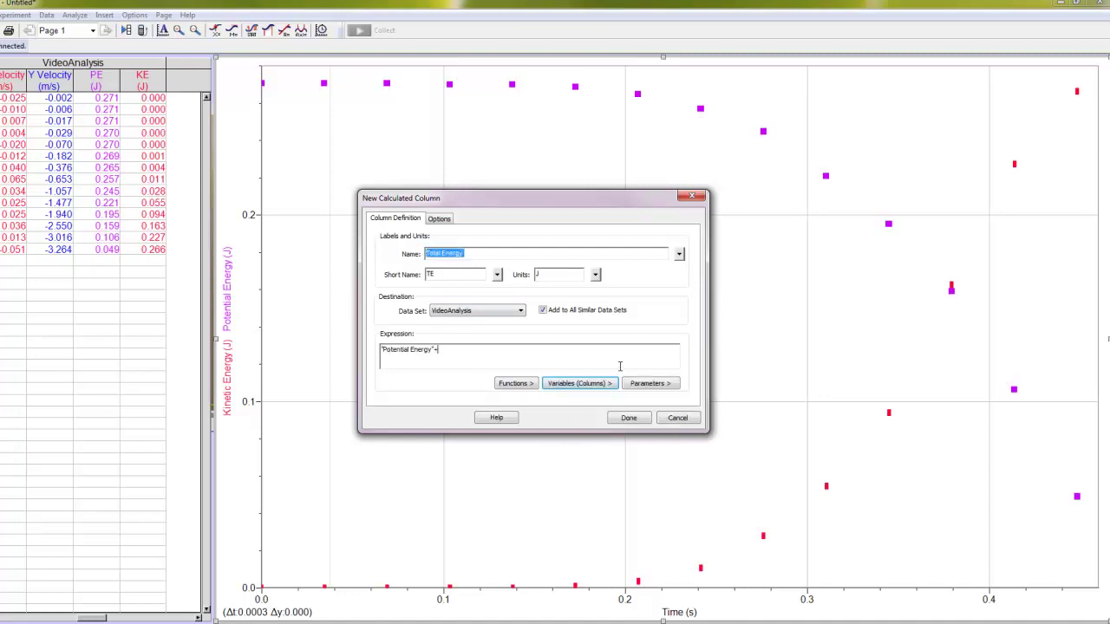
click(599, 383)
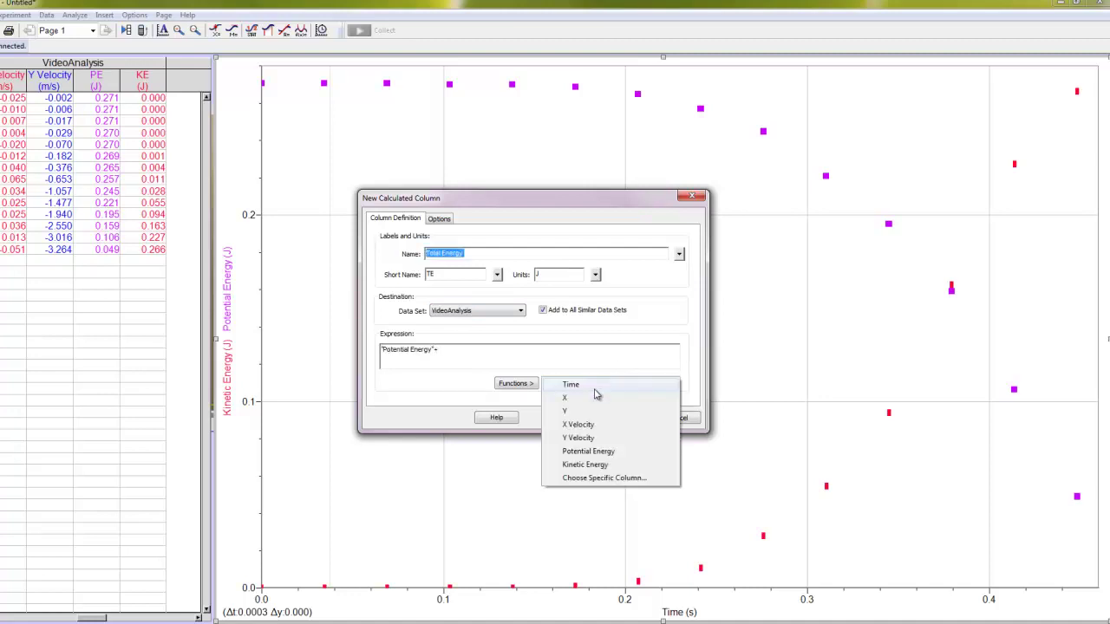
click(585, 465)
click(628, 417)
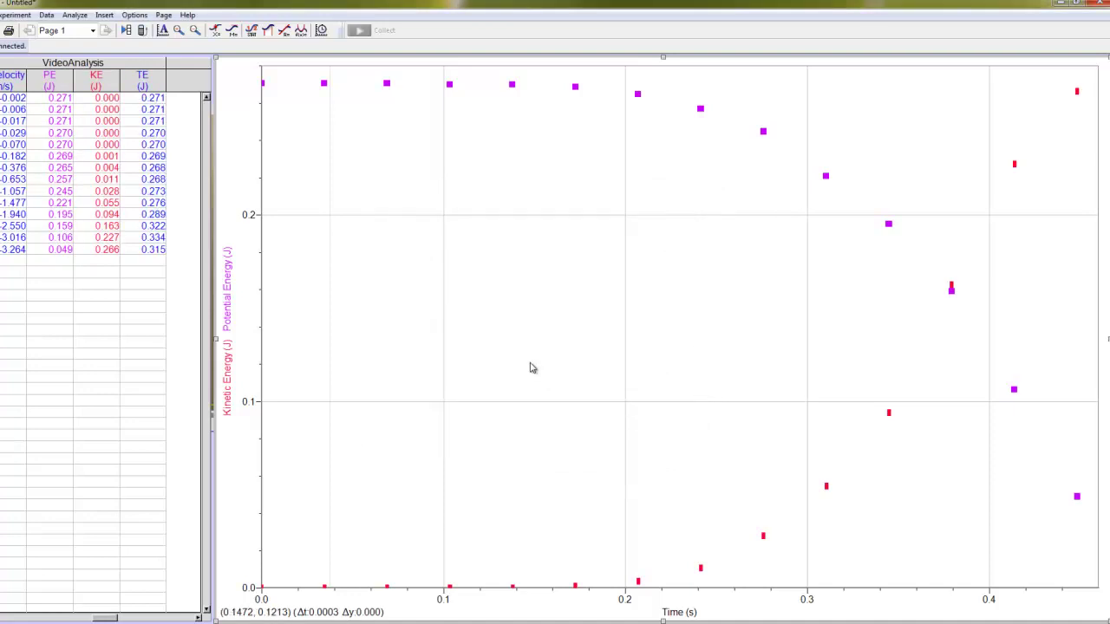
- Add Total Energy to the graph's vertical axis together with Potential Energy and Kinetic Energy
click(231, 345)
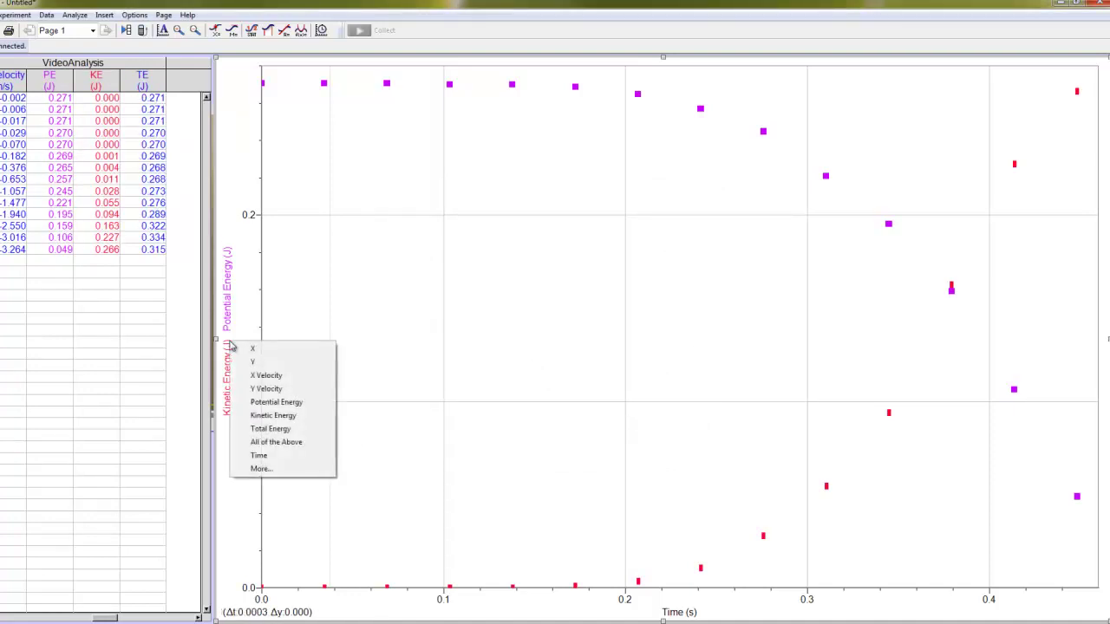
click(263, 469)
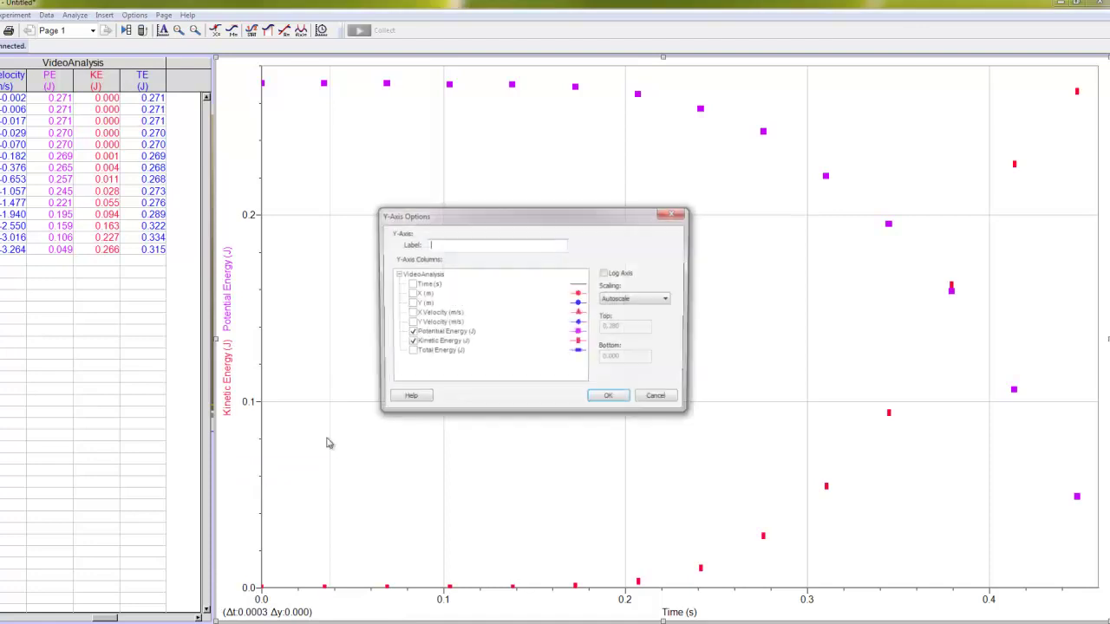
click(410, 352)
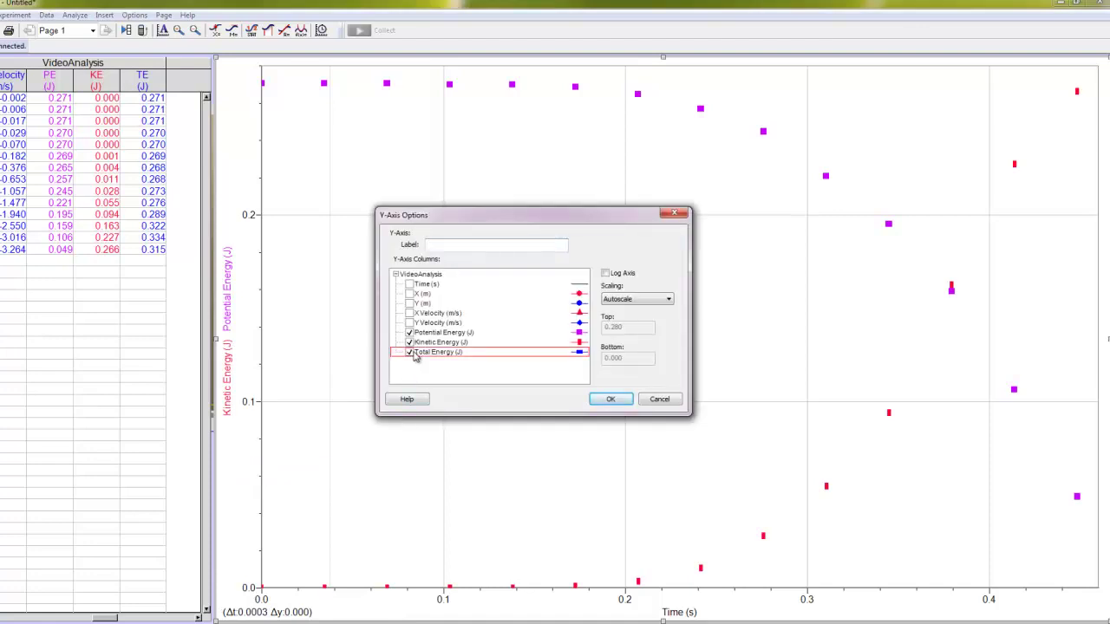
click(609, 401)
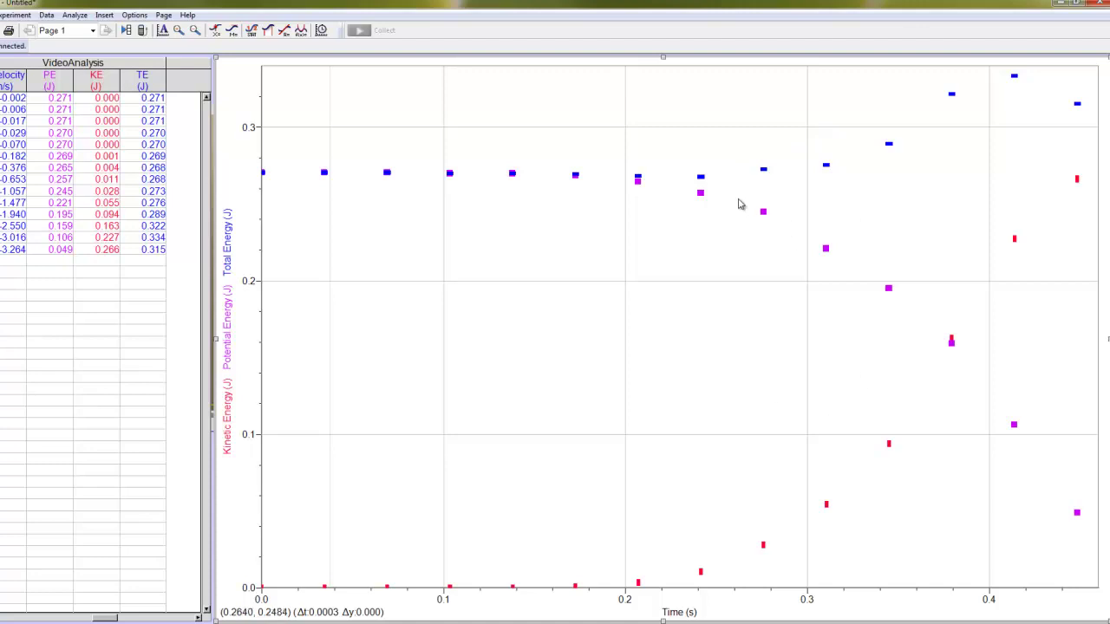
- Change the Total Energy column's point symbols to the Filled Plus Sign style in Huge size
double_click(765, 173)
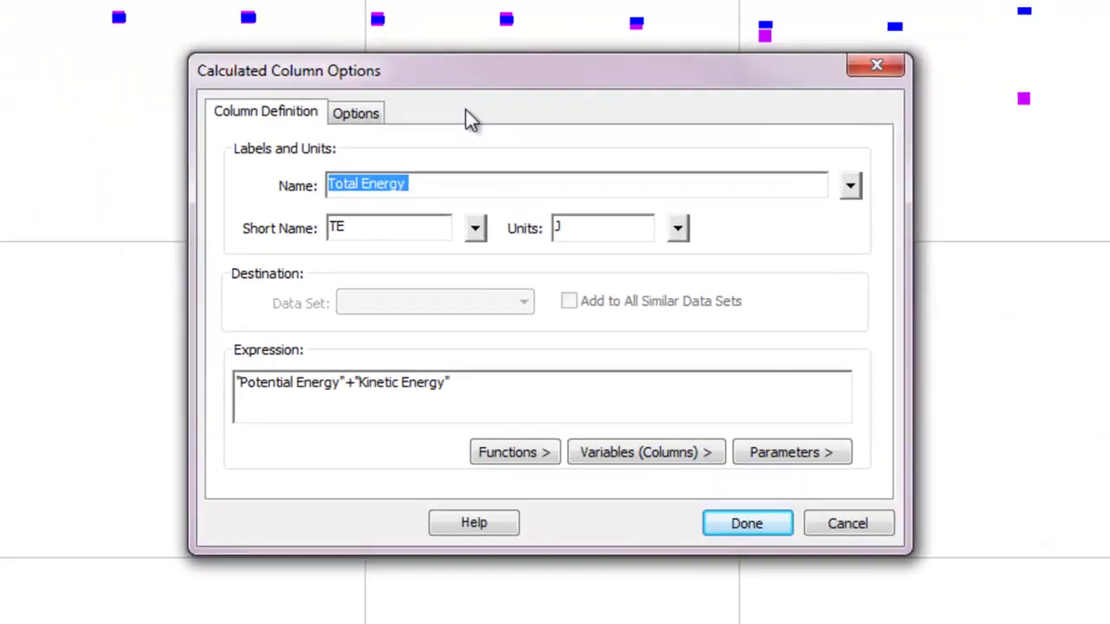
click(442, 219)
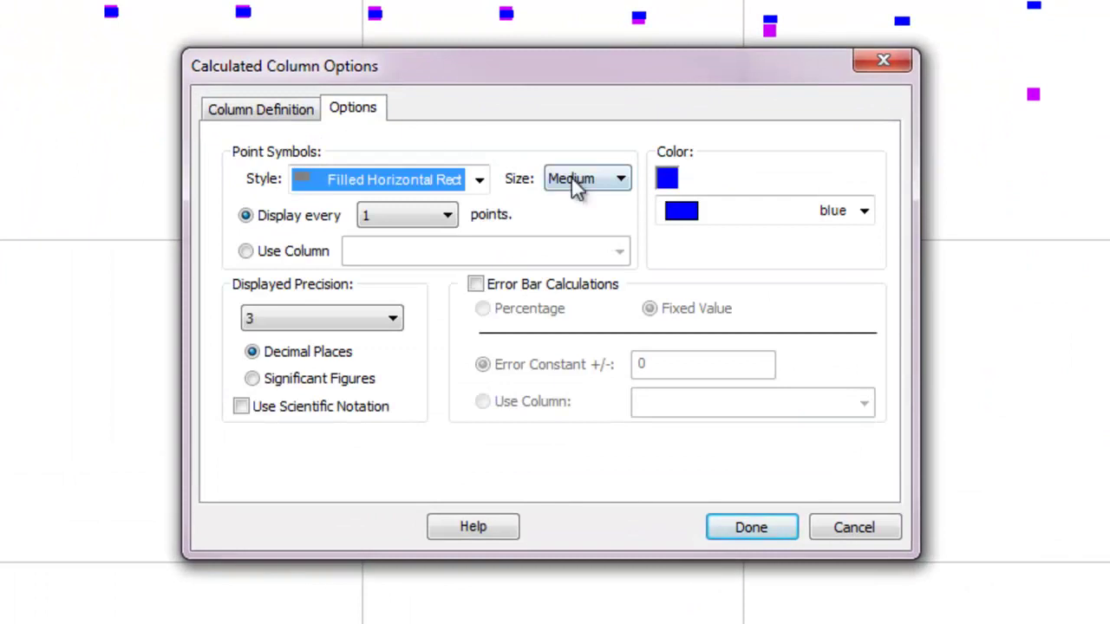
click(478, 182)
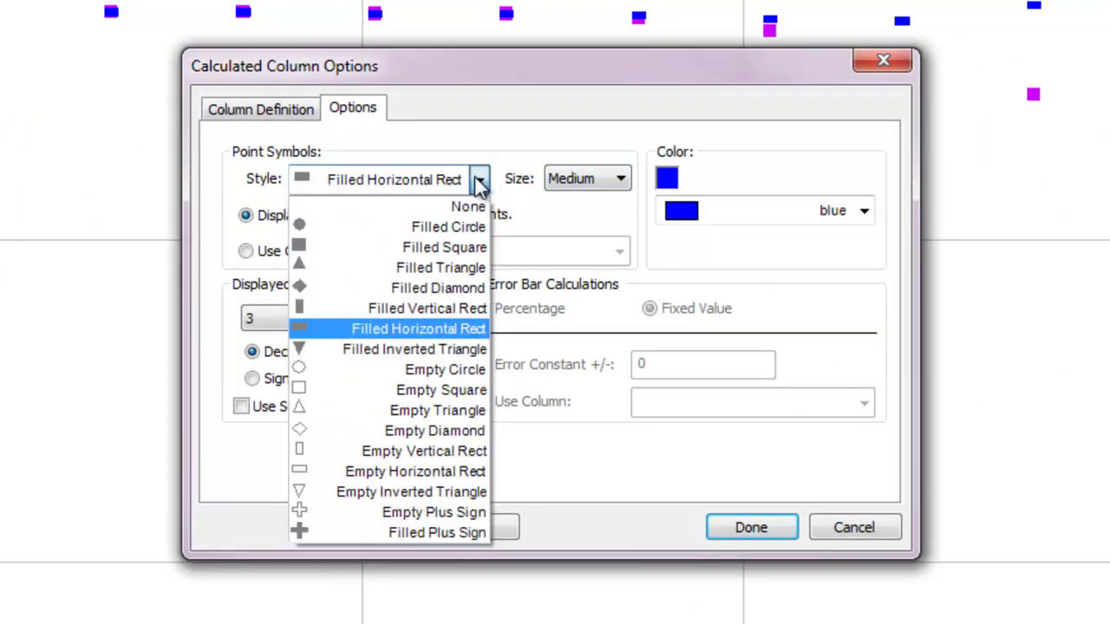
click(453, 529)
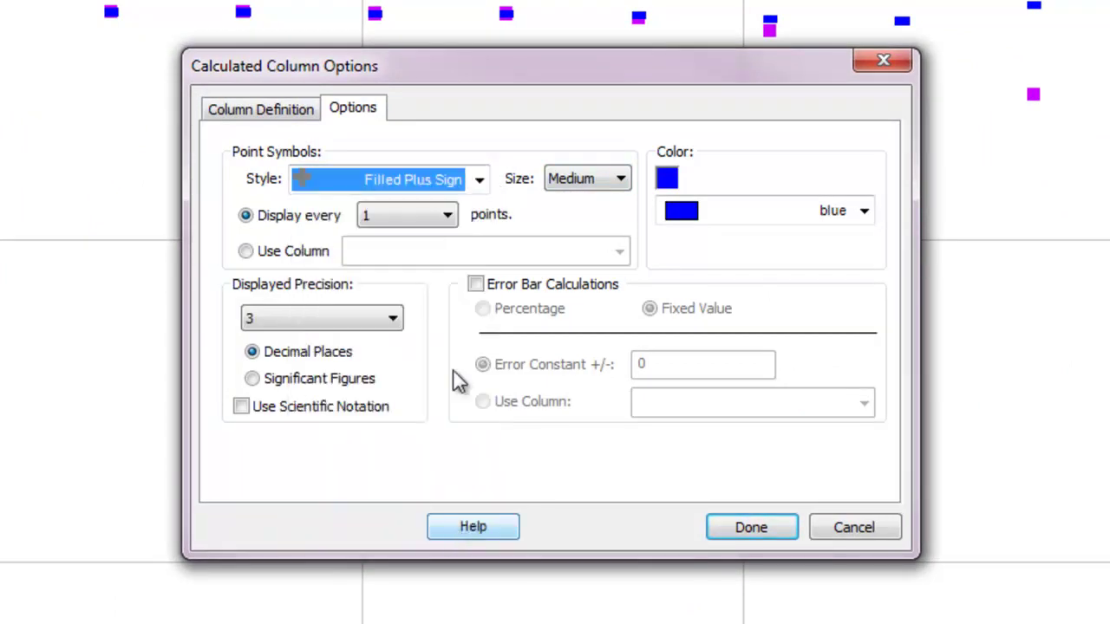
click(618, 184)
click(579, 203)
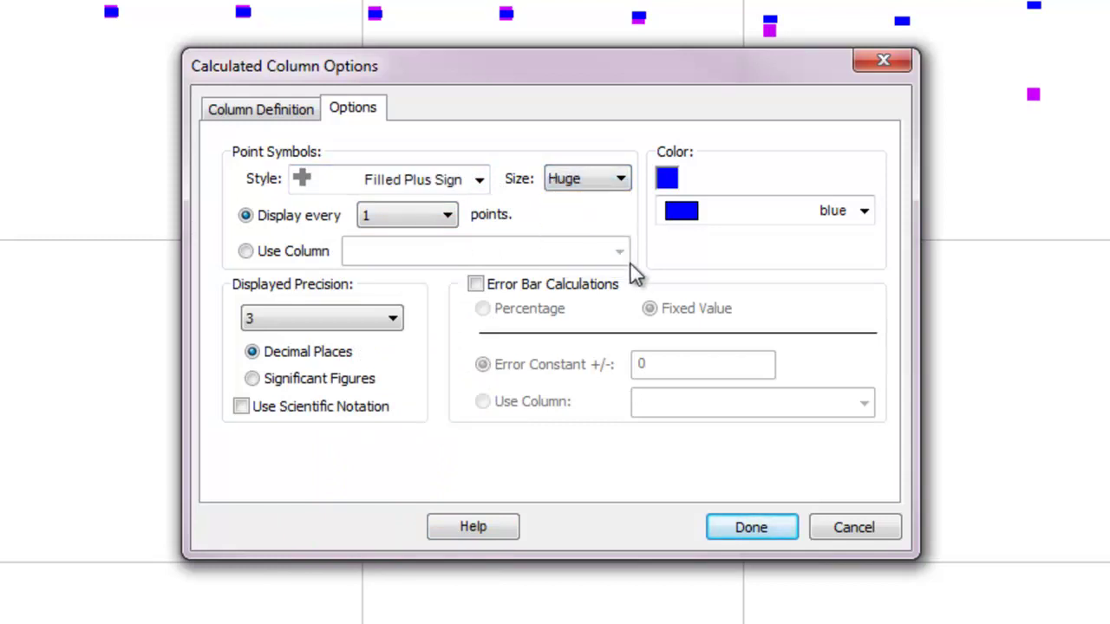
click(755, 529)
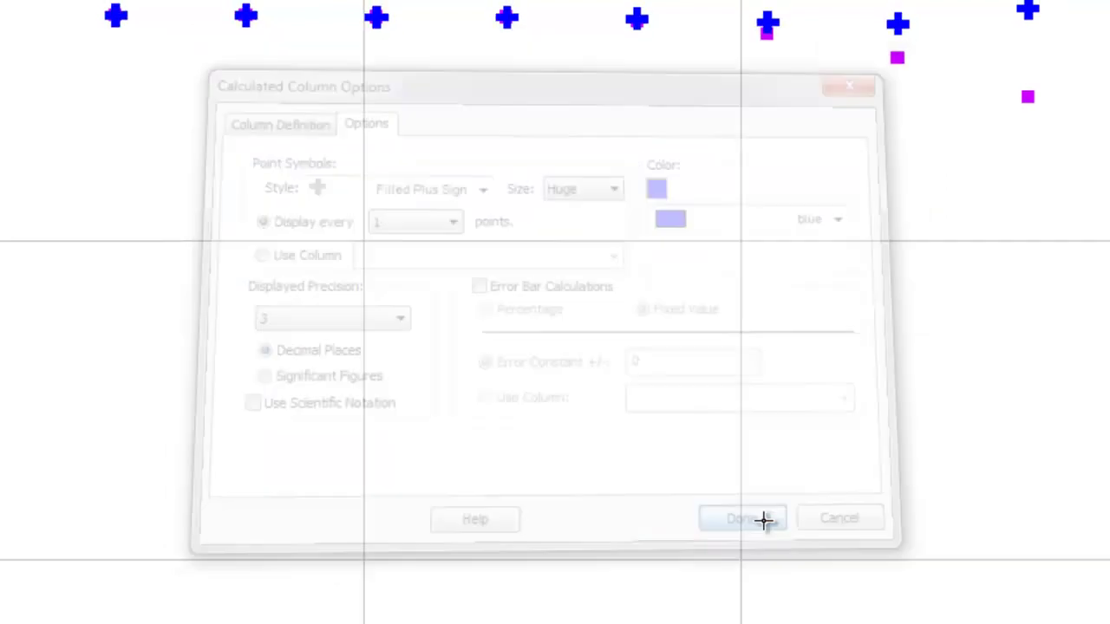